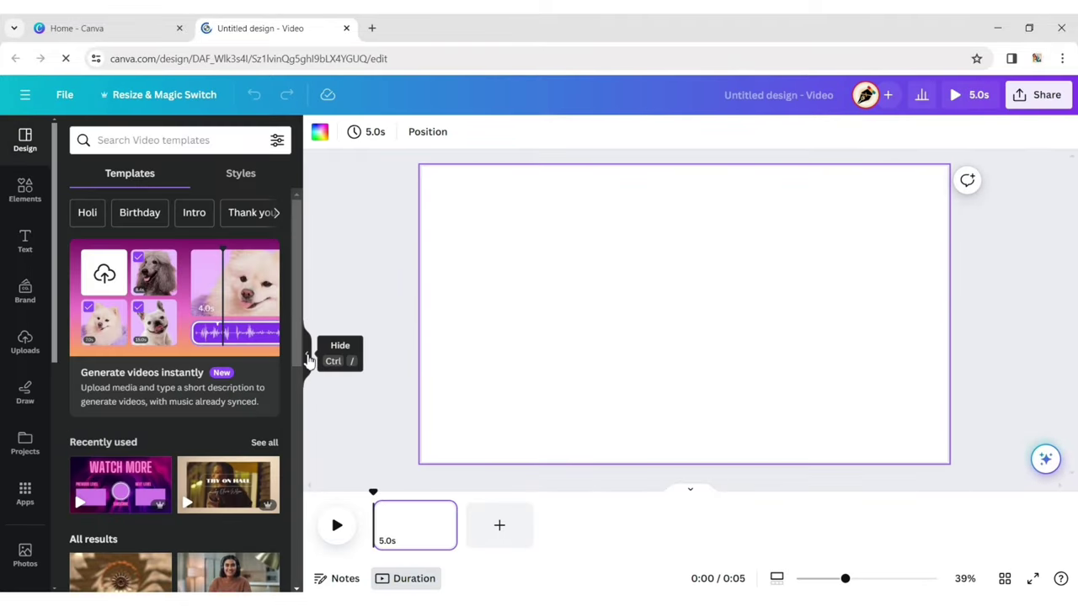
# Step: Retitle the design 'YouTube End Screen' and stretch the page clip from 5 to 15 seconds
pyautogui.click(308, 360)
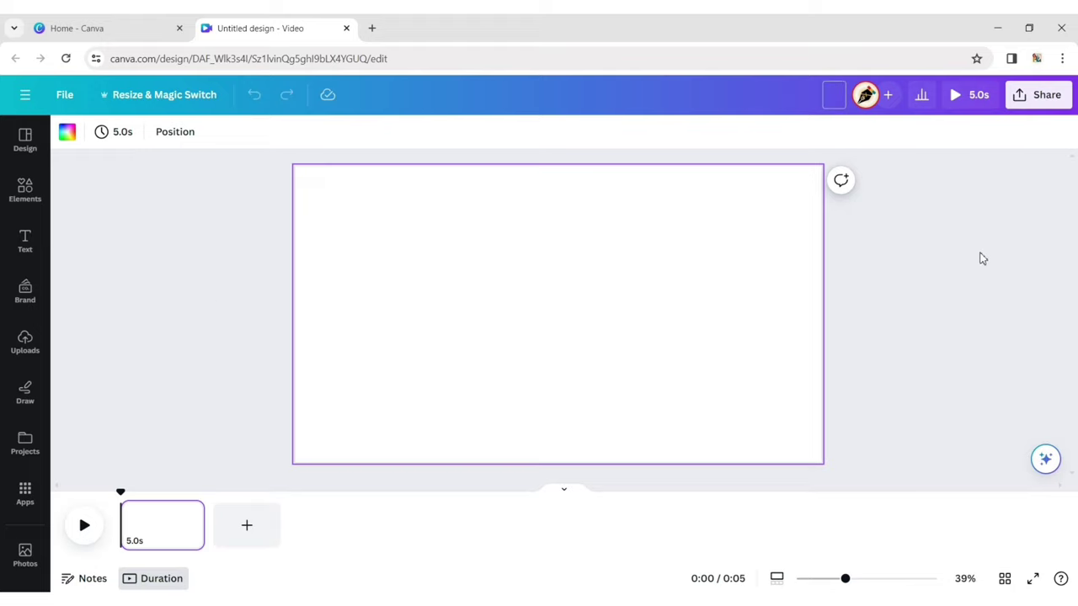
pyautogui.write('Tube End Screen')
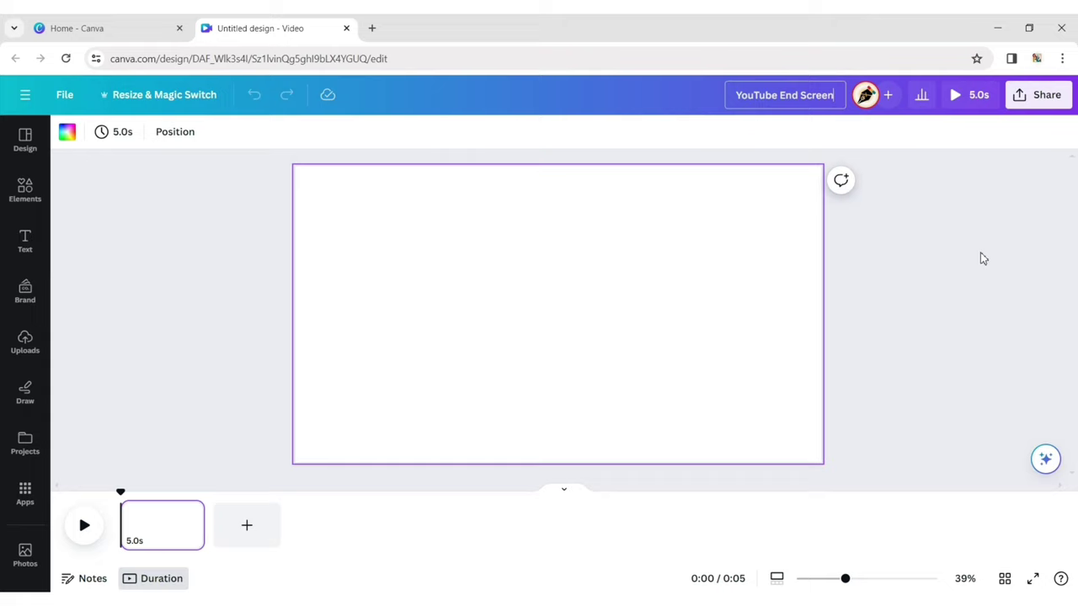
pyautogui.press('Return')
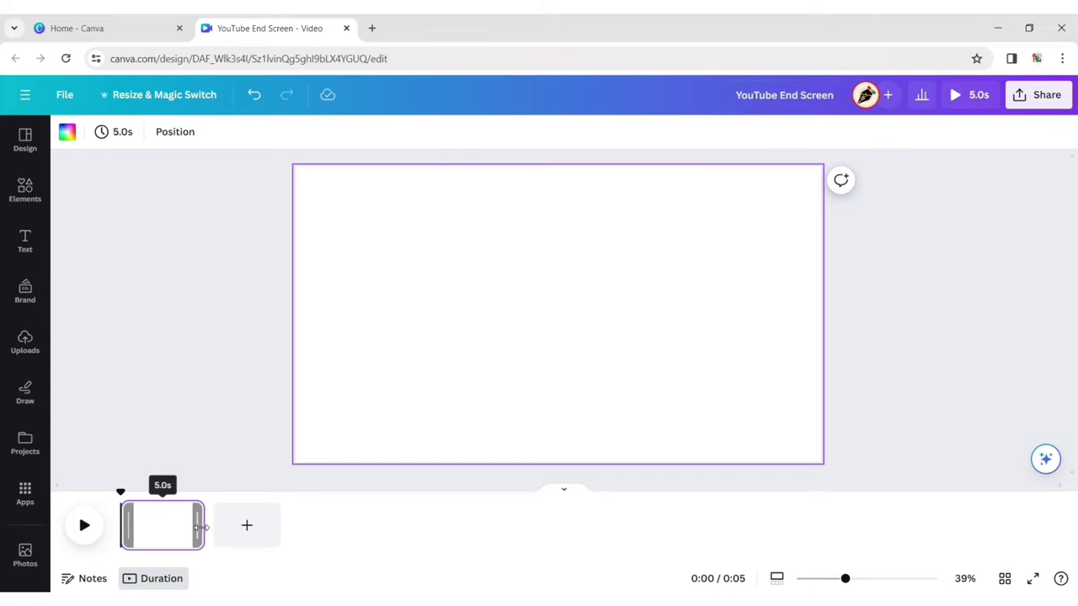
pyautogui.moveTo(203, 526); pyautogui.dragTo(120, 506)
pyautogui.click(1030, 200)
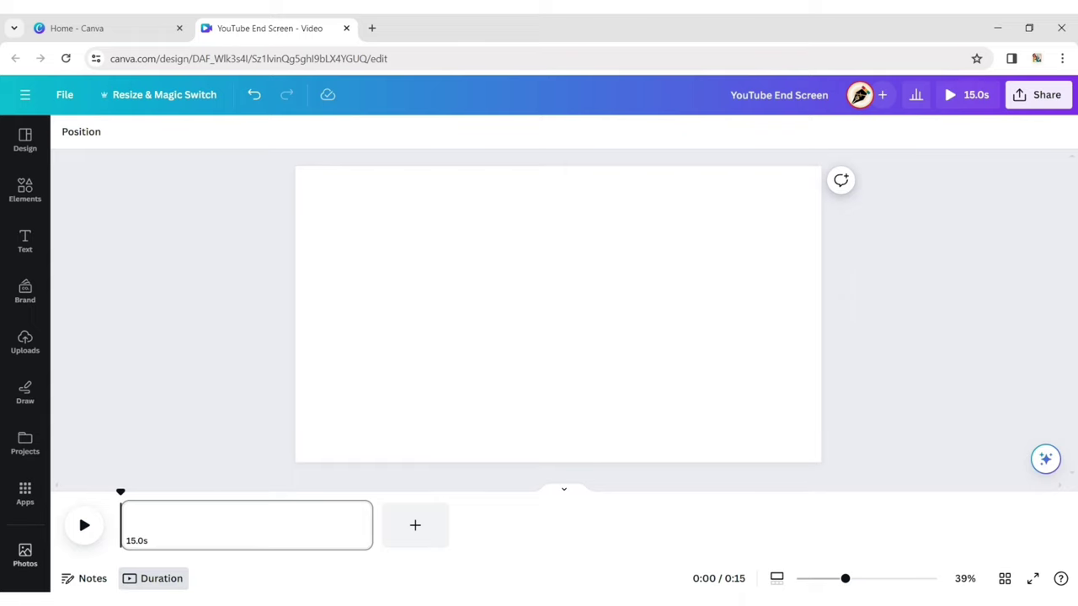
# Step: Search photos for 'interconnected network background' and set the first result as the page background
pyautogui.click(19, 559)
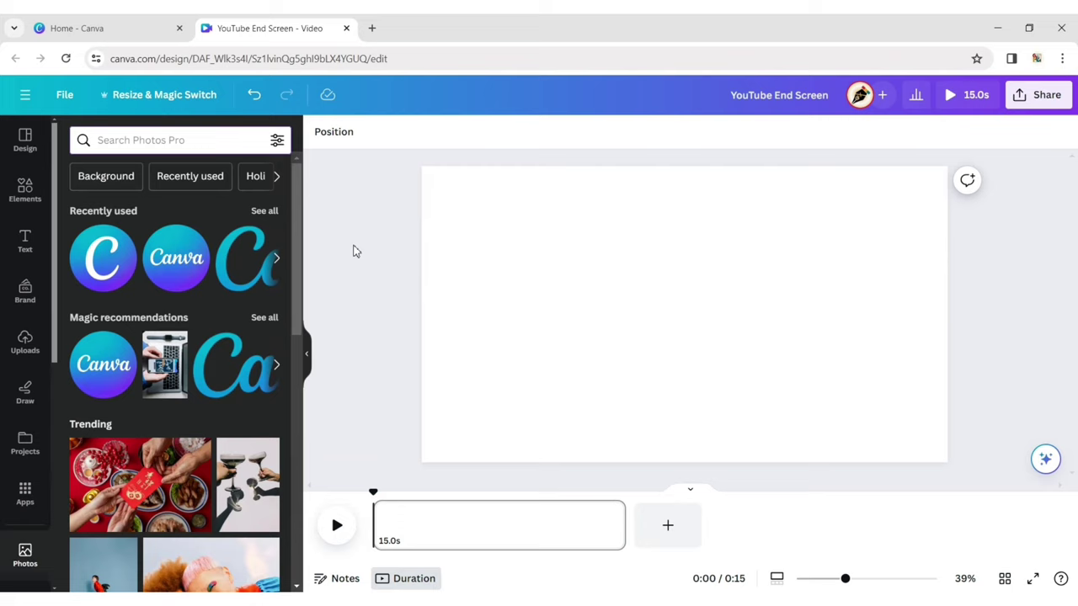
pyautogui.write('interconne')
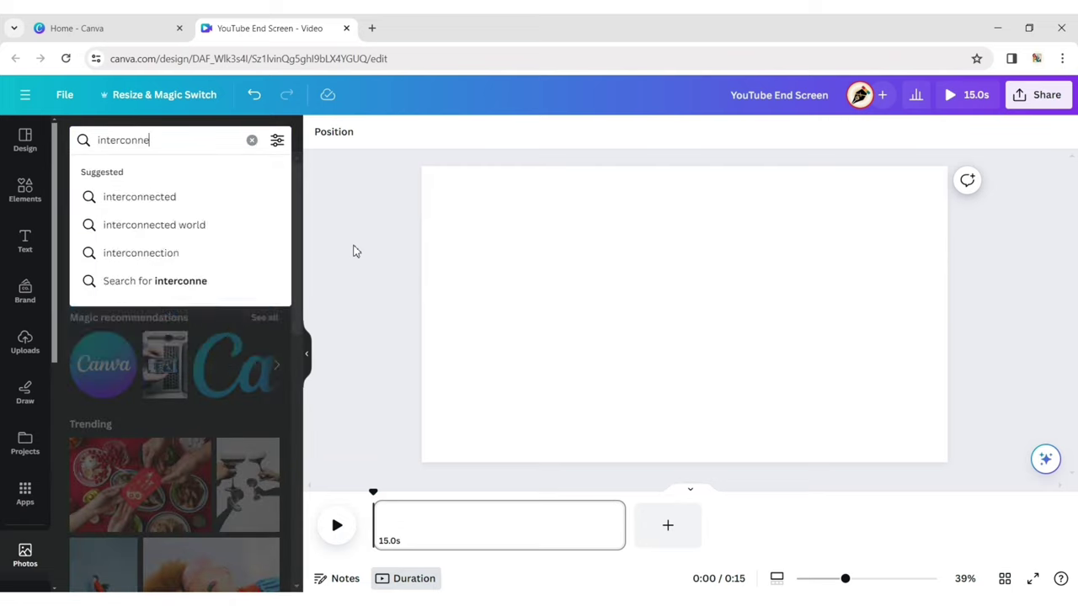
pyautogui.write('cted network b')
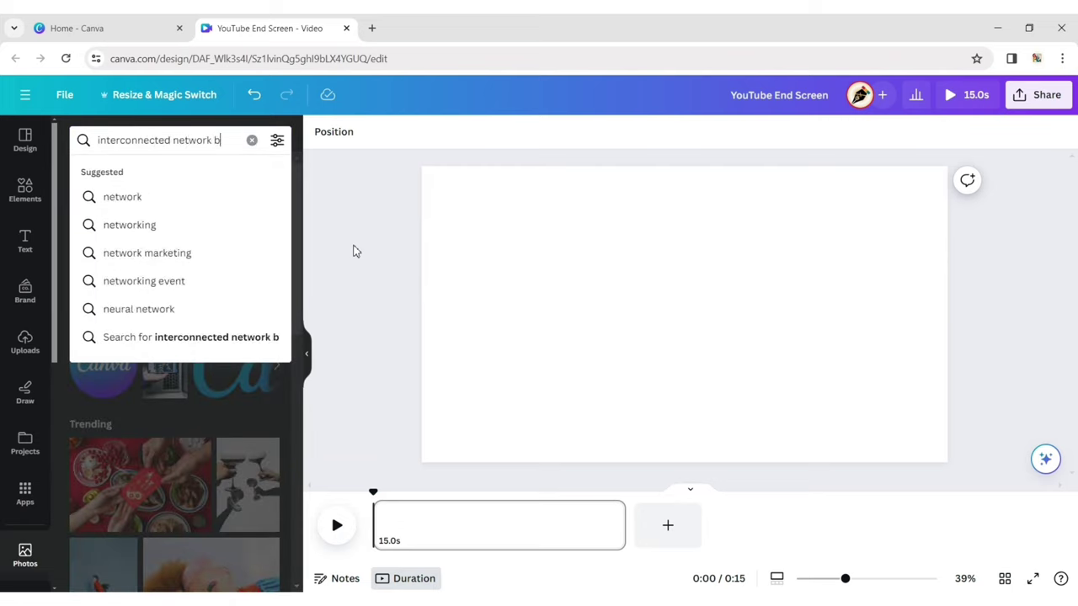
pyautogui.write('ackground')
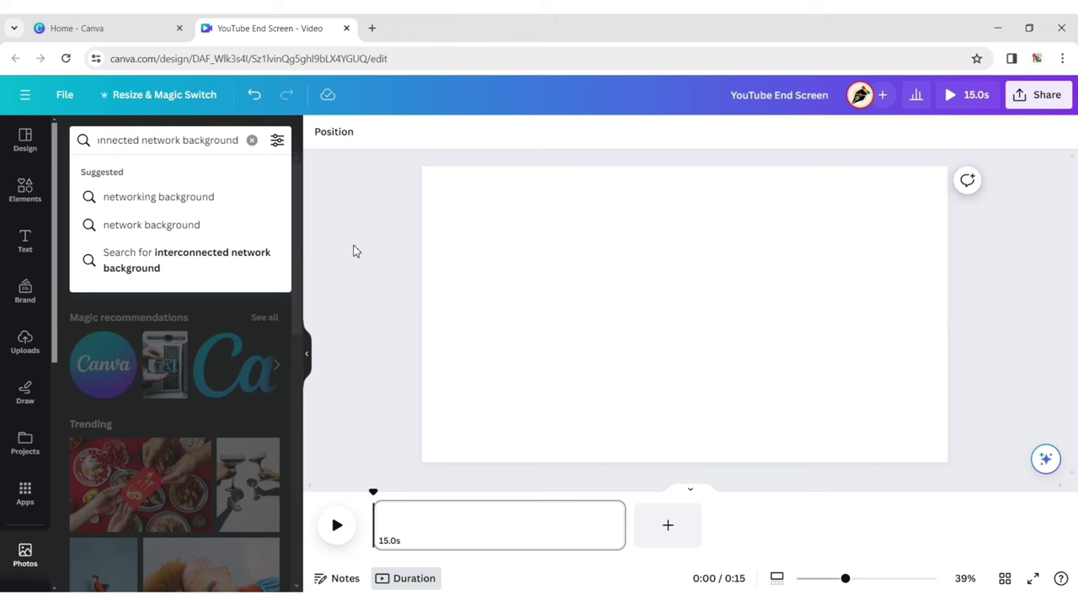
pyautogui.press('Return')
pyautogui.click(126, 244)
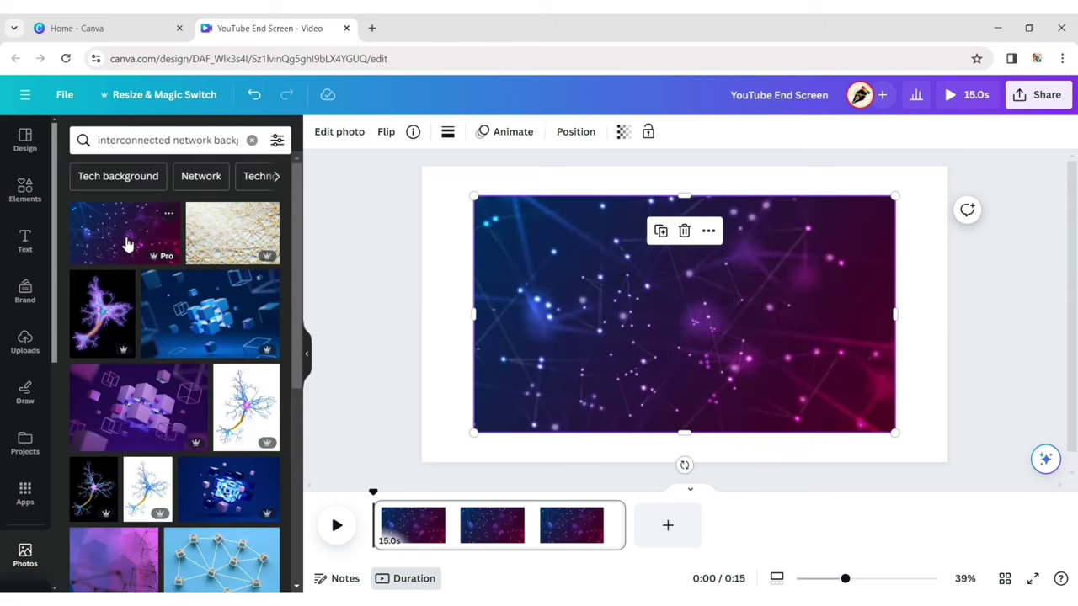
pyautogui.click(708, 230)
pyautogui.click(745, 491)
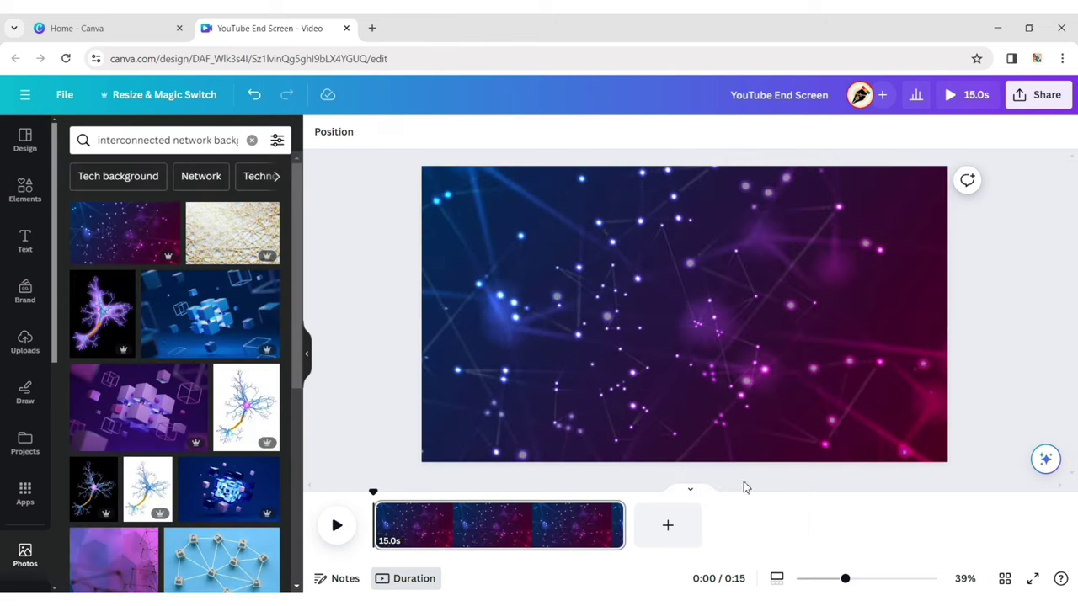
pyautogui.click(306, 358)
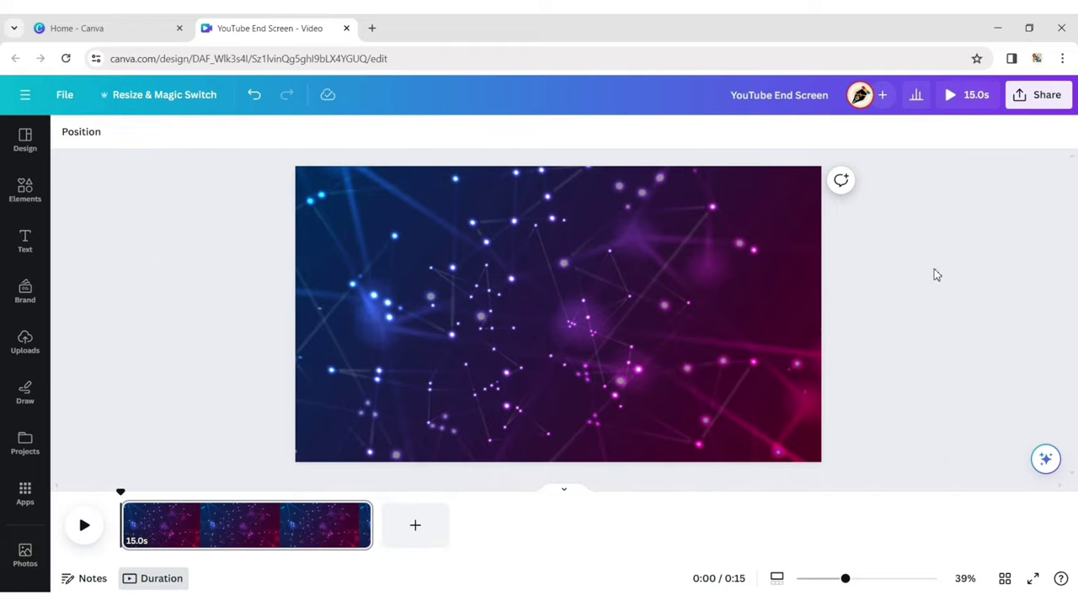
# Step: Add a circle shape from Elements and colour it white
pyautogui.click(25, 190)
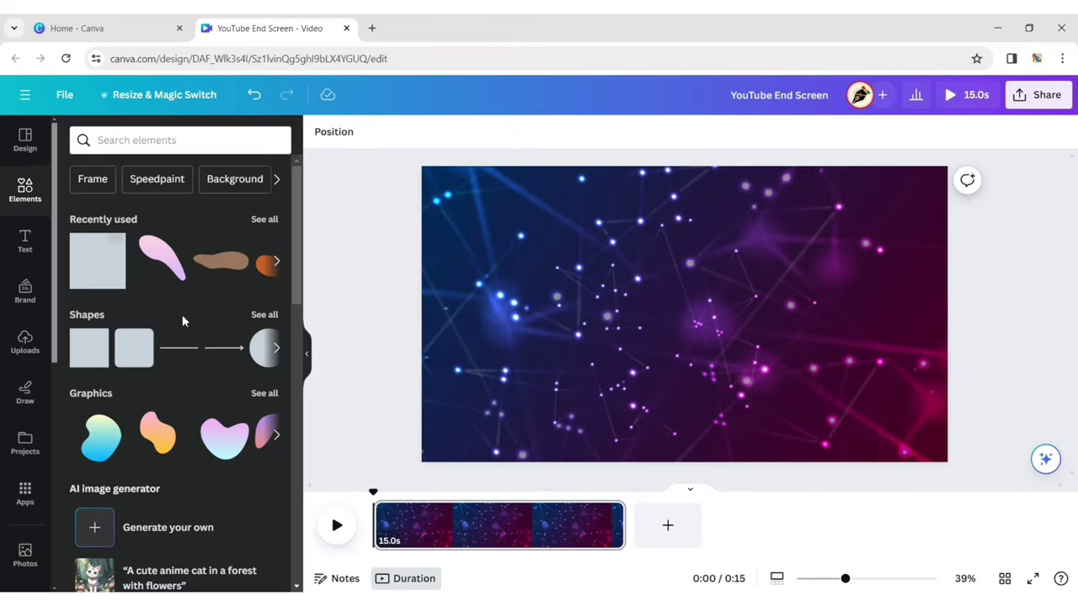
pyautogui.click(262, 316)
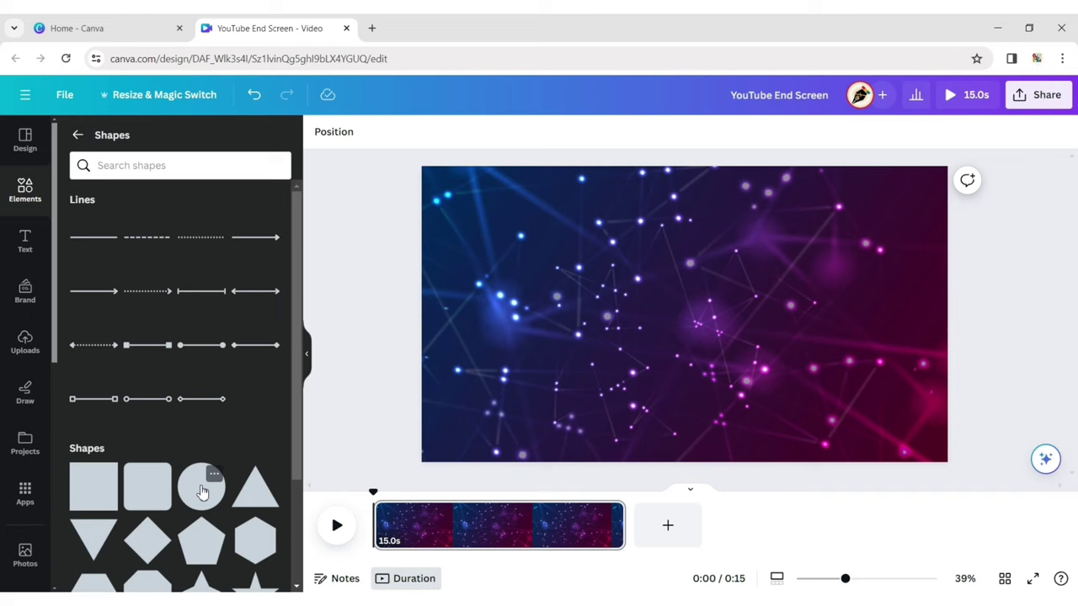
pyautogui.click(204, 487)
pyautogui.click(307, 356)
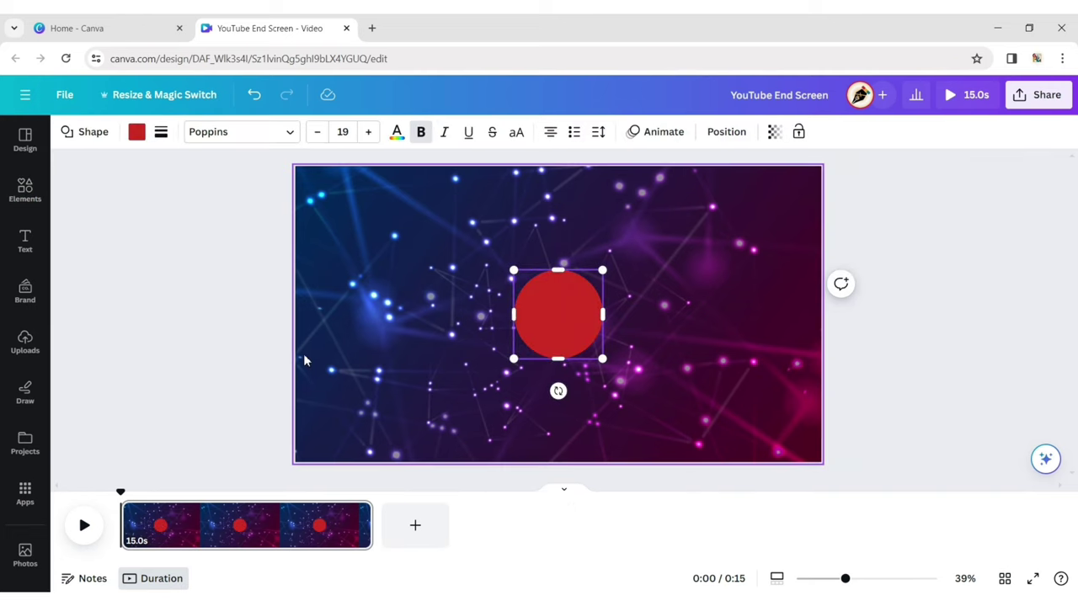
pyautogui.click(136, 131)
pyautogui.click(192, 217)
pyautogui.click(383, 283)
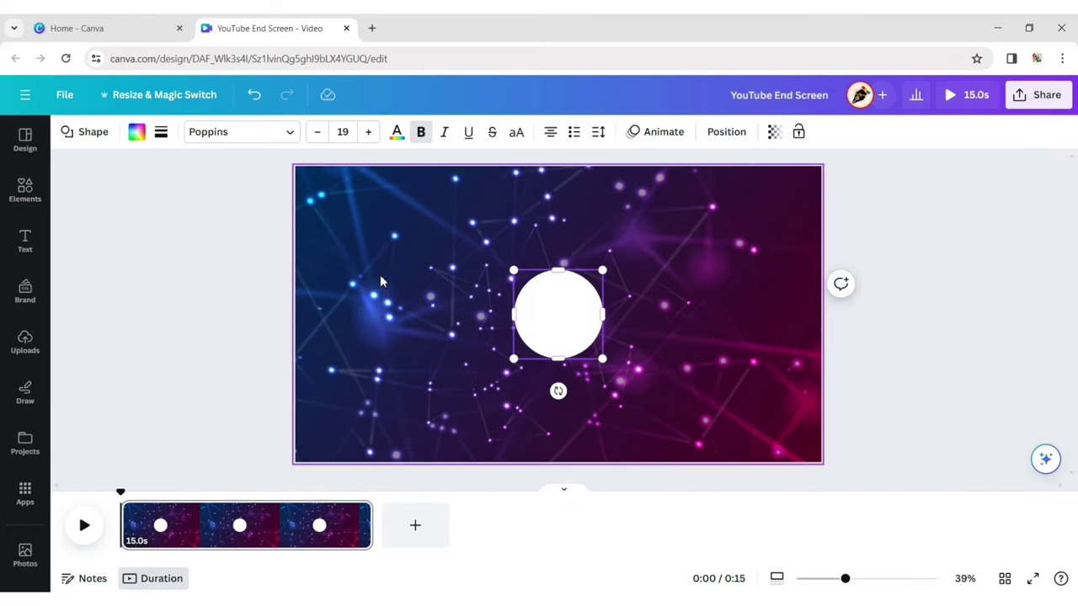
# Step: Lock the circle's ratio, set its width to 280 px, and centre it horizontally
pyautogui.click(726, 131)
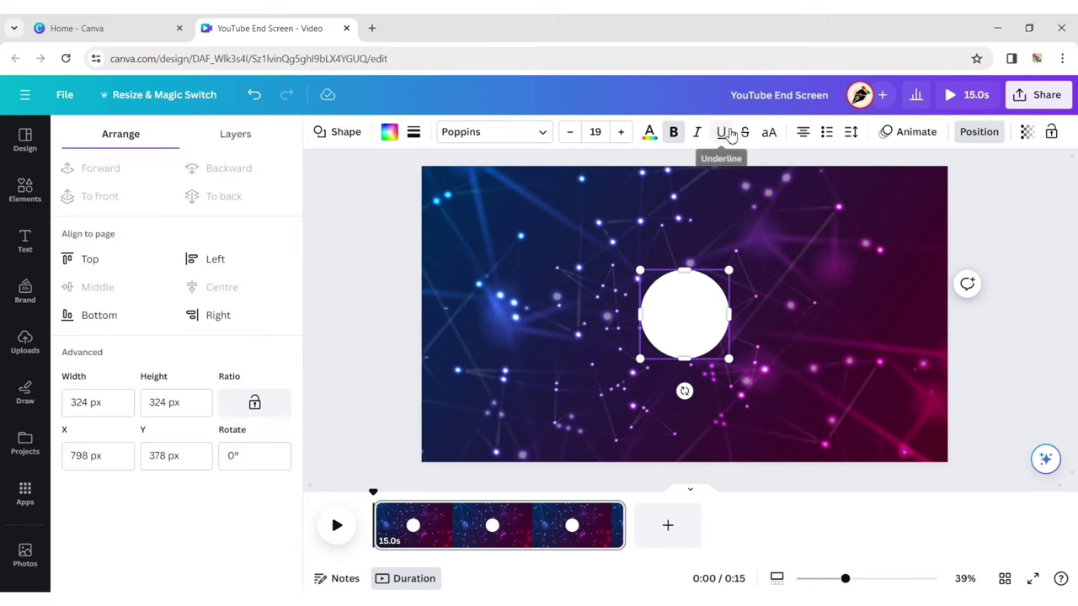
pyautogui.click(254, 403)
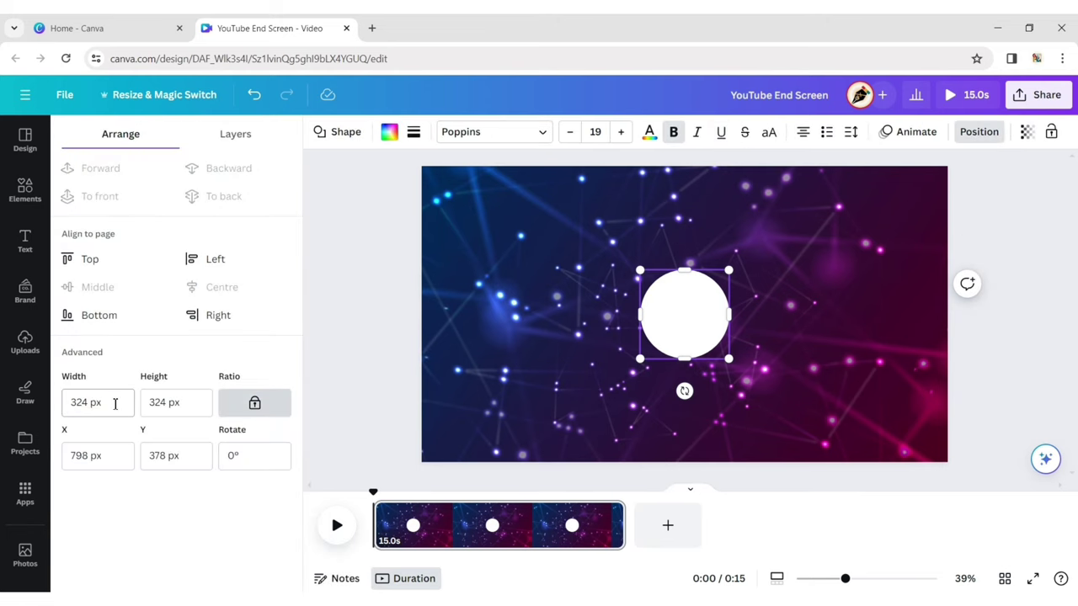
pyautogui.moveTo(112, 403); pyautogui.dragTo(59, 410)
pyautogui.write('280')
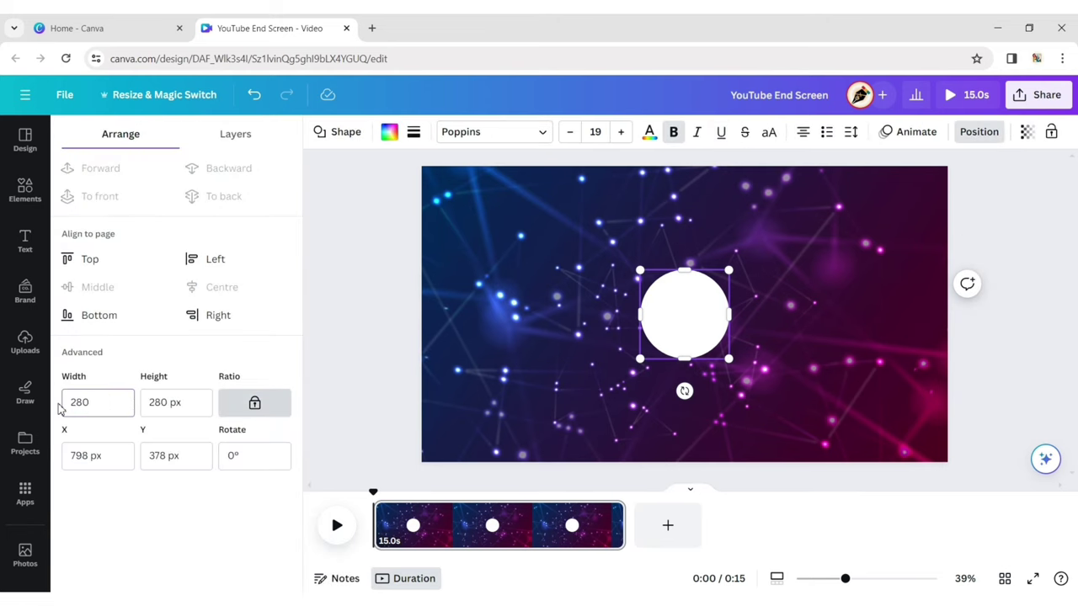
pyautogui.press('Escape')
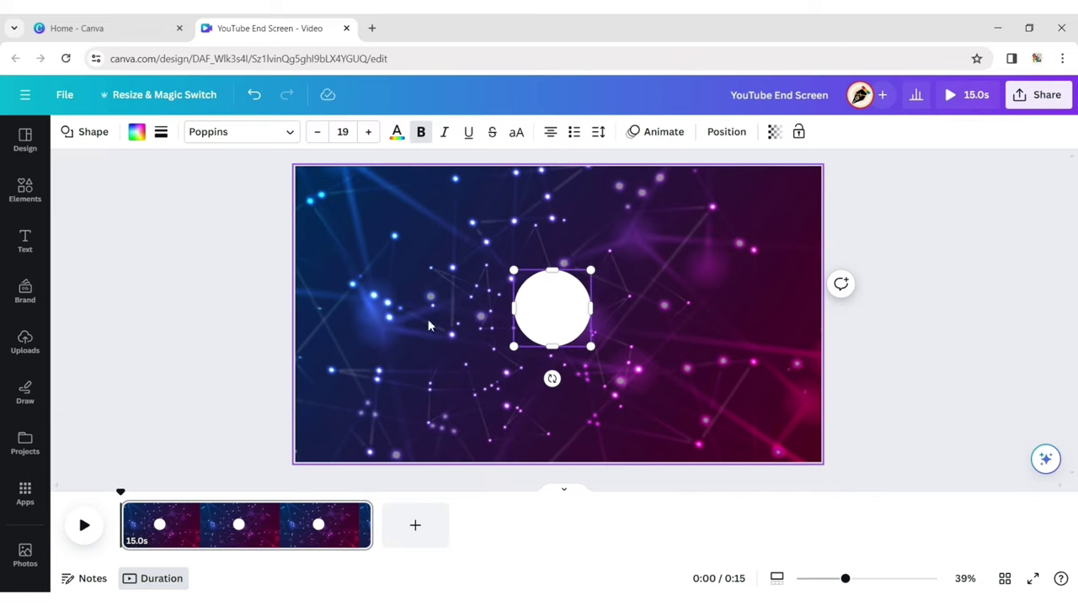
pyautogui.moveTo(550, 315); pyautogui.dragTo(549, 317)
pyautogui.click(996, 323)
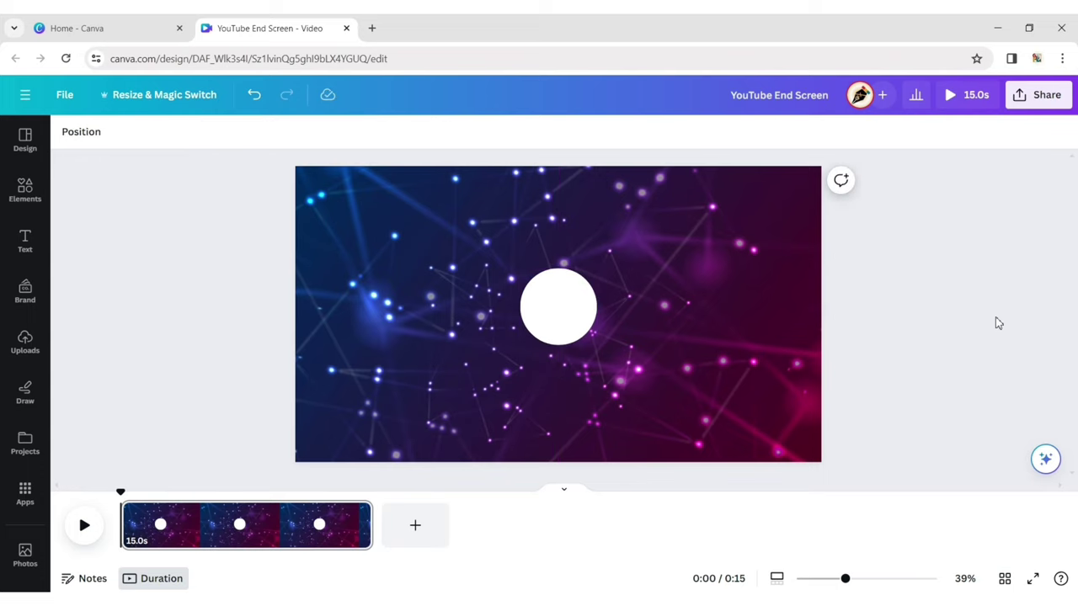
# Step: Add a rounded square, size it 600 × 320 px, and move it left of the circle
pyautogui.click(24, 191)
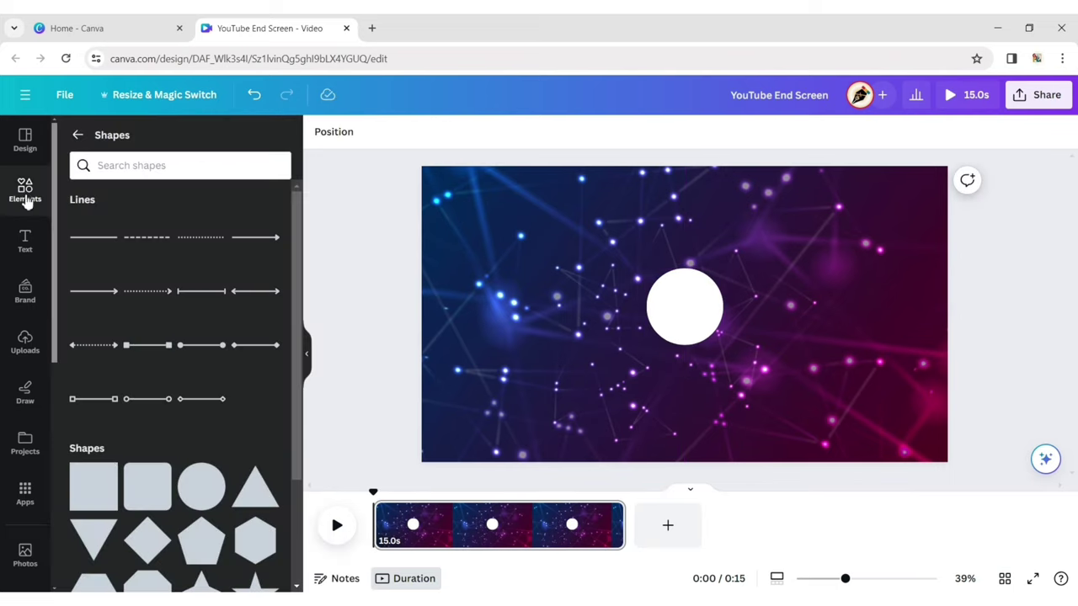
pyautogui.click(147, 489)
pyautogui.click(308, 354)
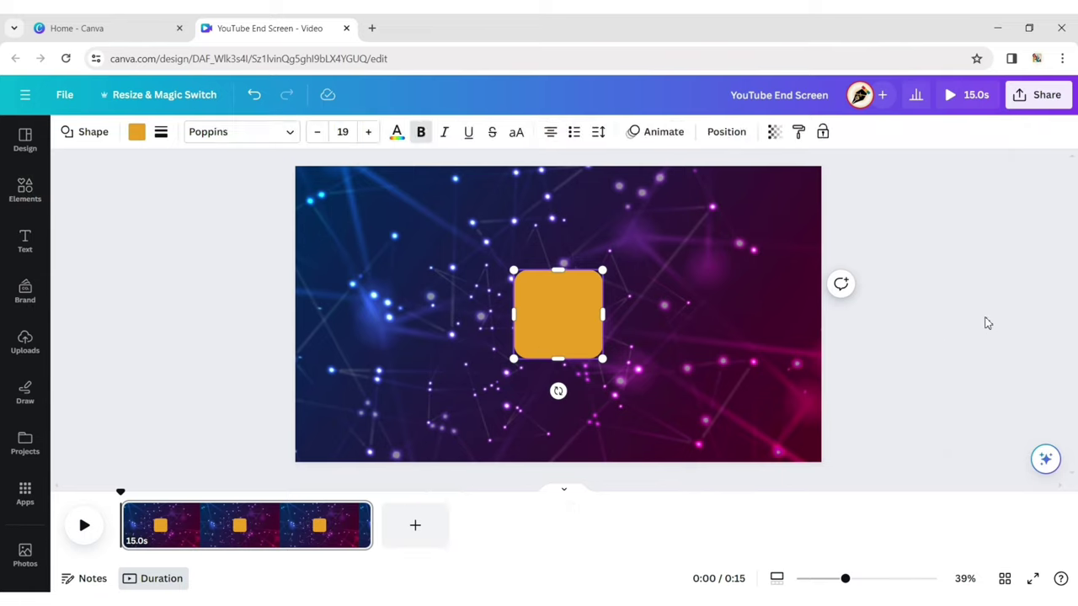
pyautogui.click(987, 320)
pyautogui.click(600, 296)
pyautogui.click(726, 131)
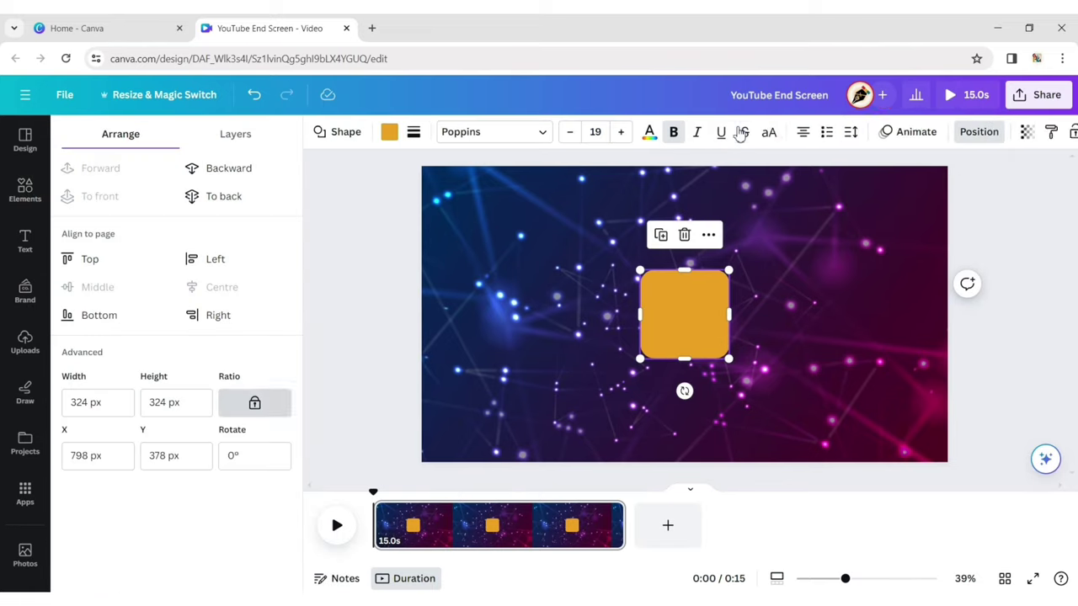
pyautogui.click(123, 404)
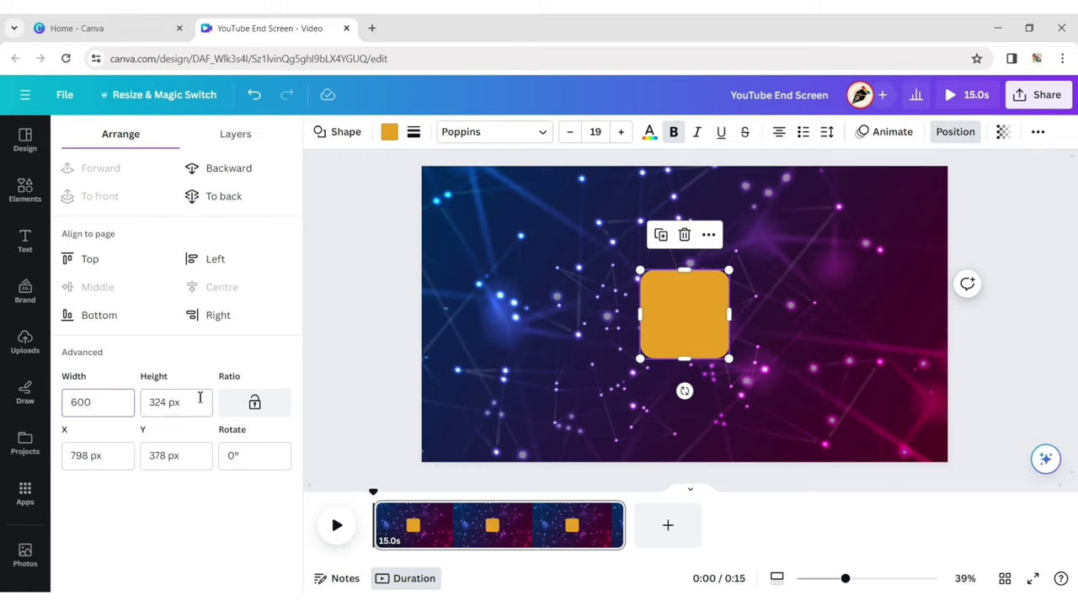
pyautogui.click(161, 405)
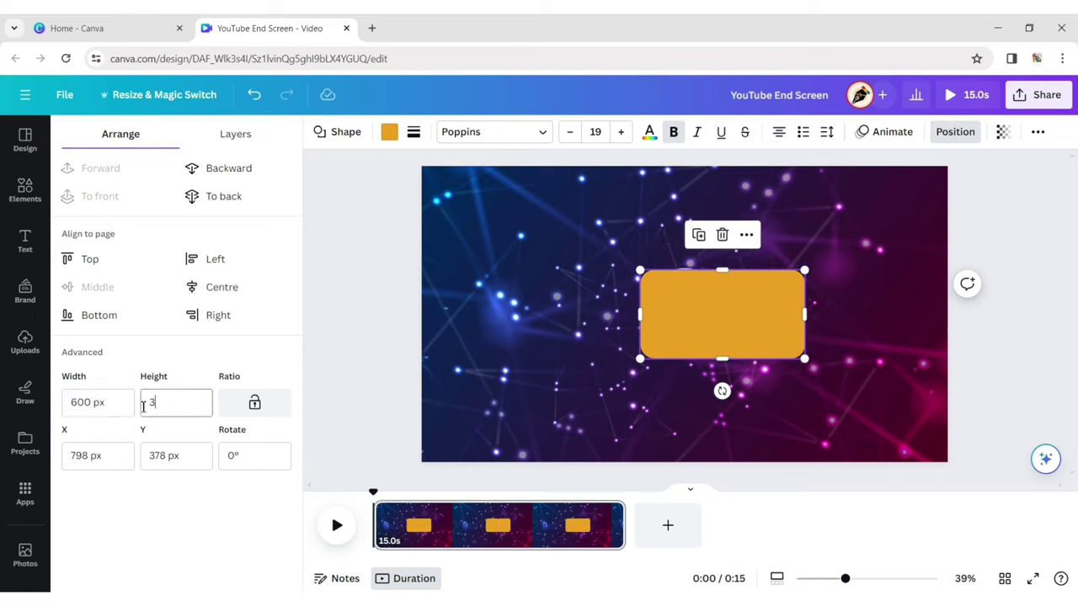
pyautogui.press('Return')
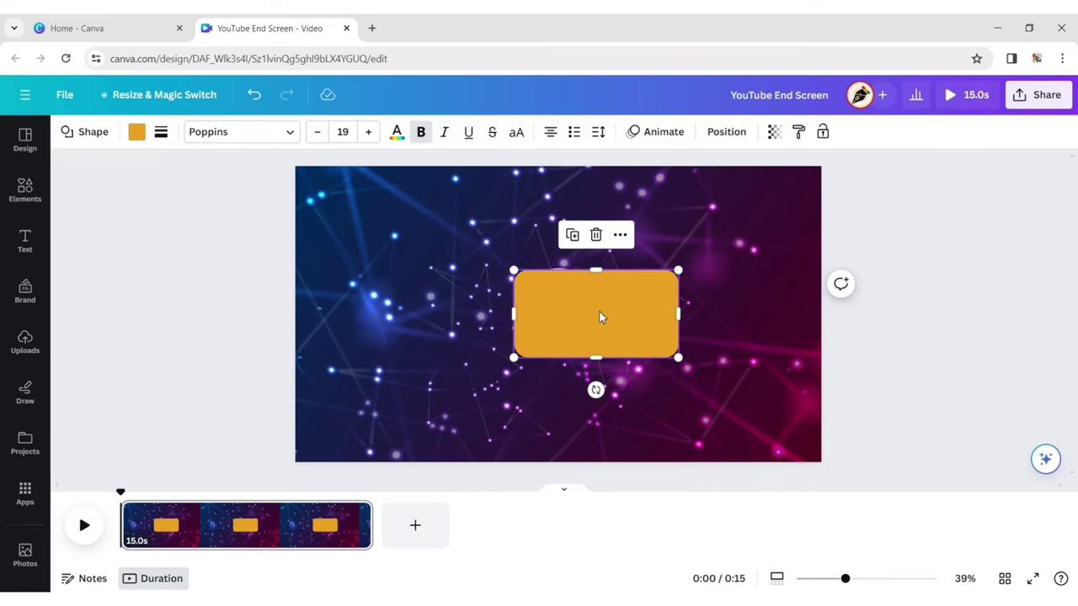
pyautogui.moveTo(602, 316); pyautogui.dragTo(408, 306)
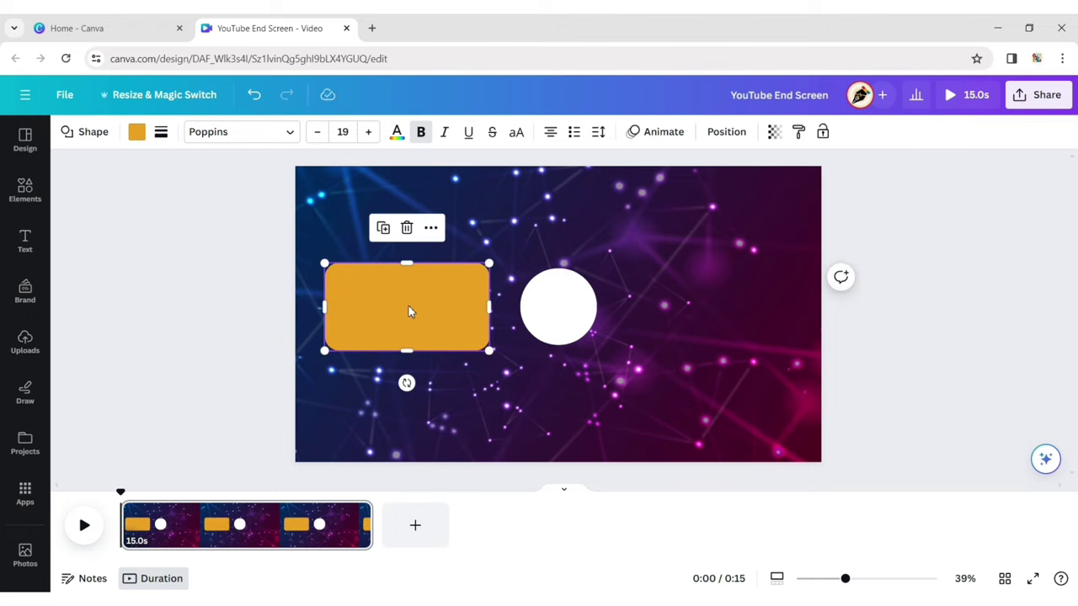
# Step: Make the rounded rectangle white and place a copy on the circle's right side
pyautogui.click(137, 131)
pyautogui.click(230, 217)
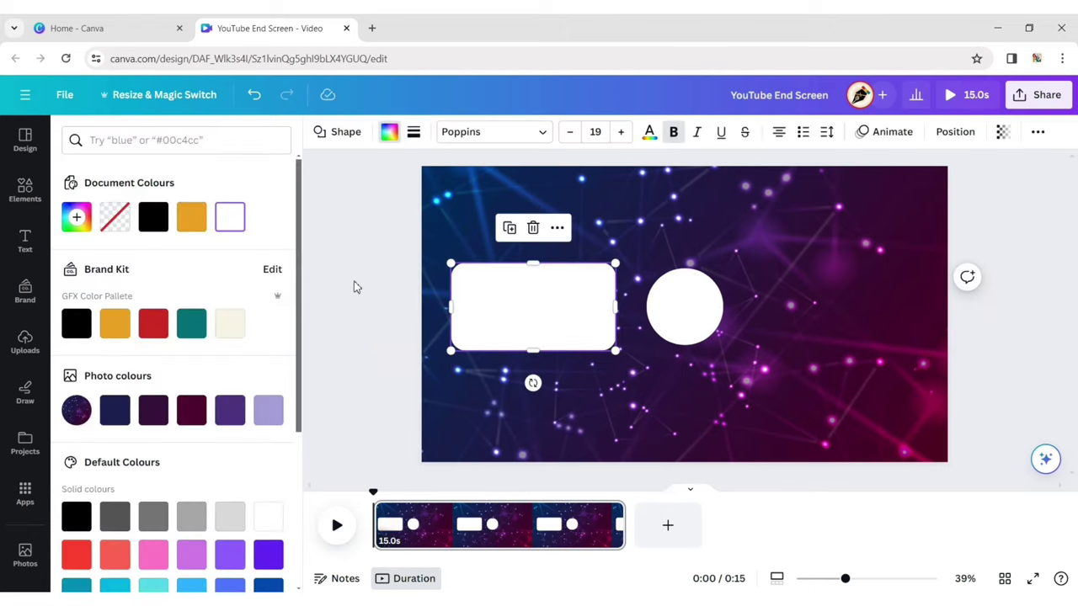
pyautogui.press('Escape')
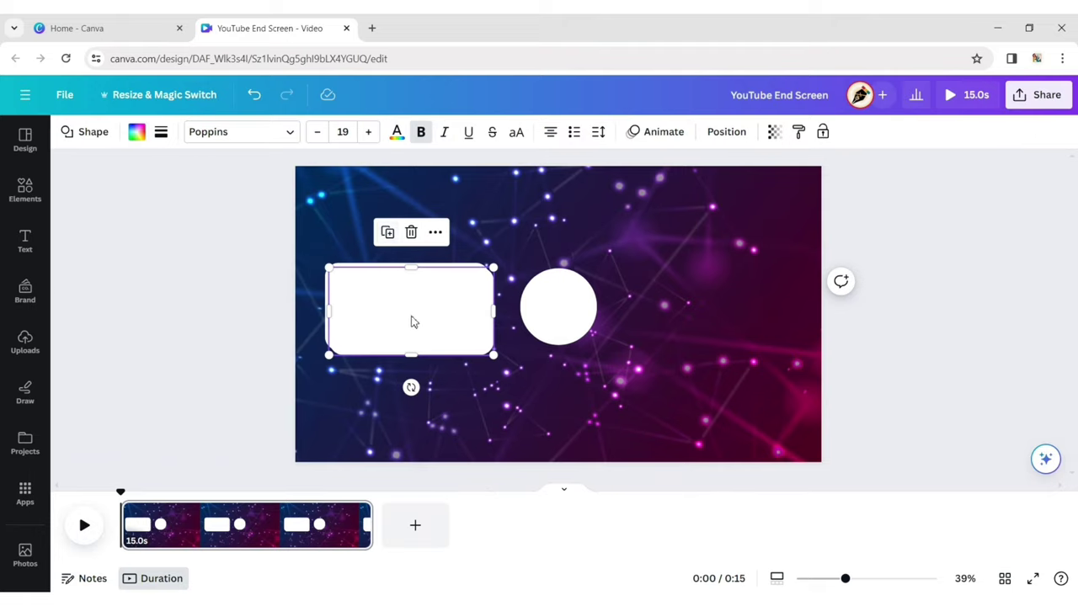
pyautogui.moveTo(412, 322); pyautogui.dragTo(710, 306)
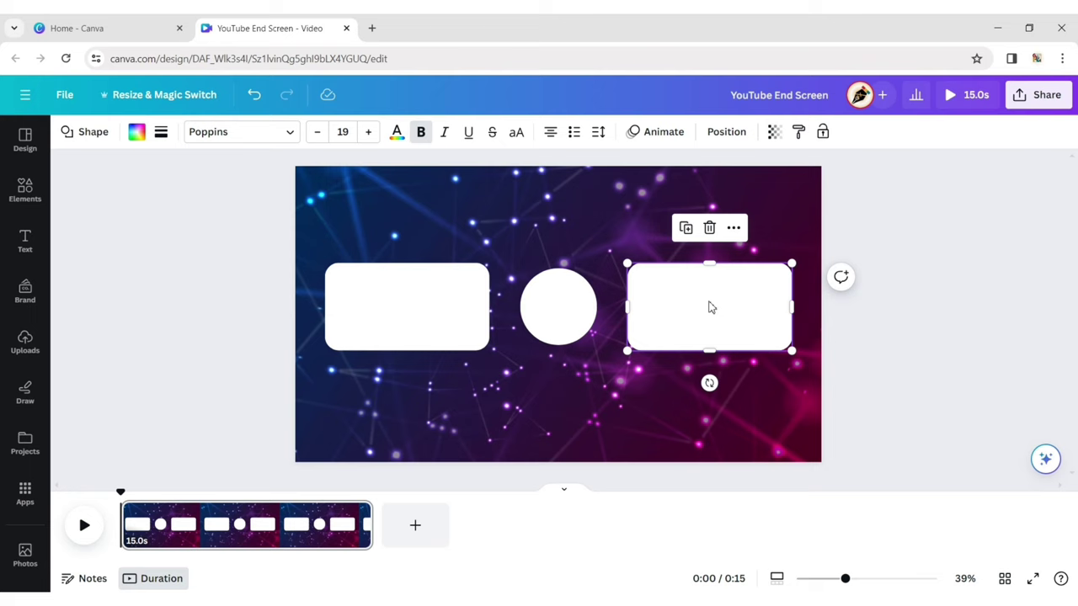
pyautogui.click(969, 273)
# Step: Add a dashed ring graphic from a 'dotted circle' Elements search
pyautogui.click(25, 191)
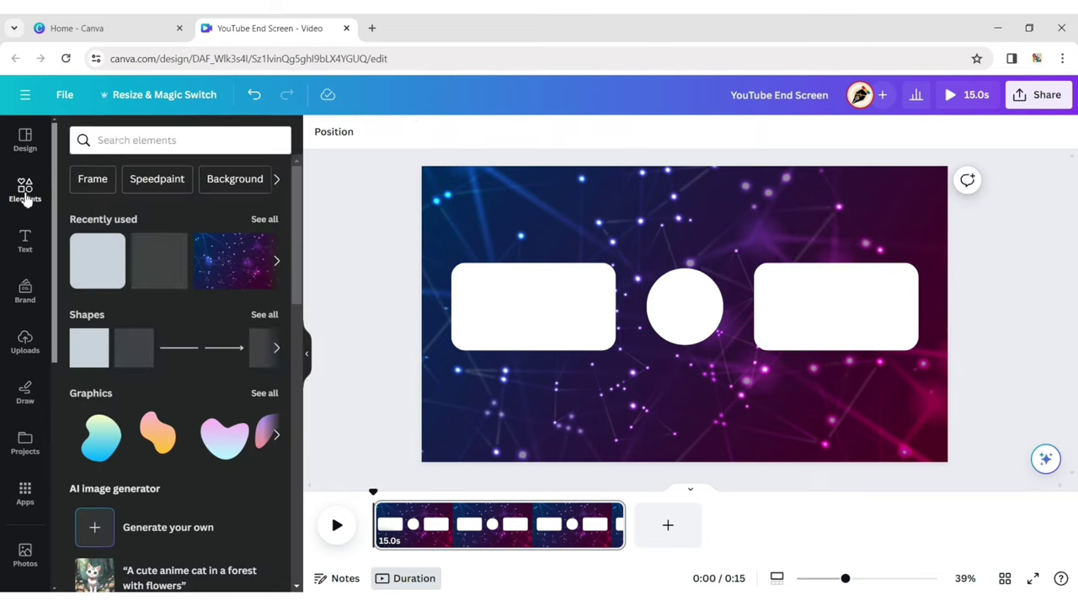
pyautogui.write('dotted circle')
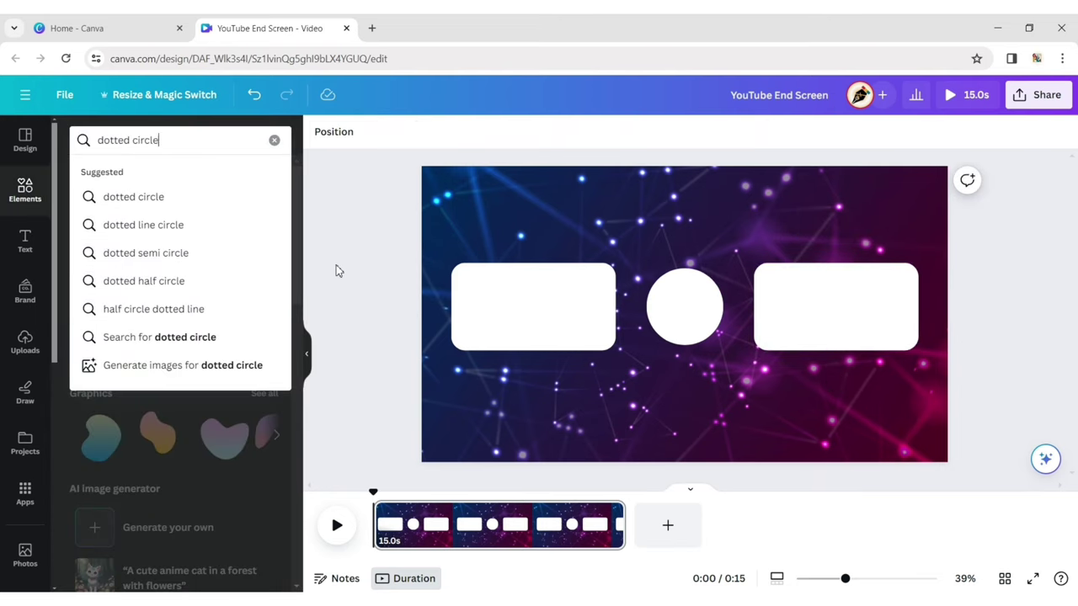
pyautogui.press('Return')
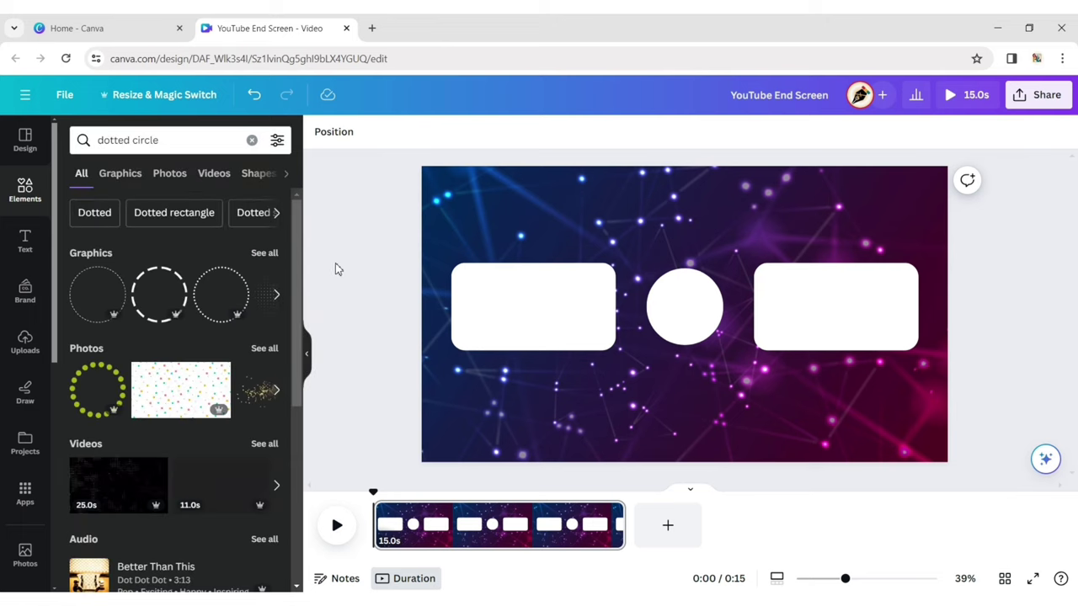
pyautogui.click(120, 174)
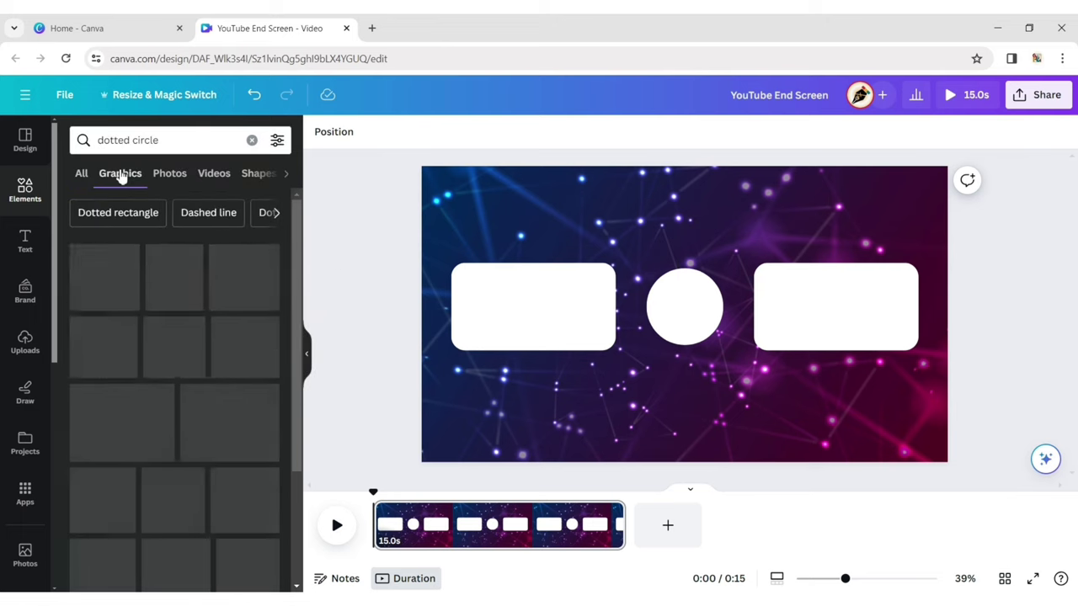
pyautogui.scroll(-5, 191, 353)
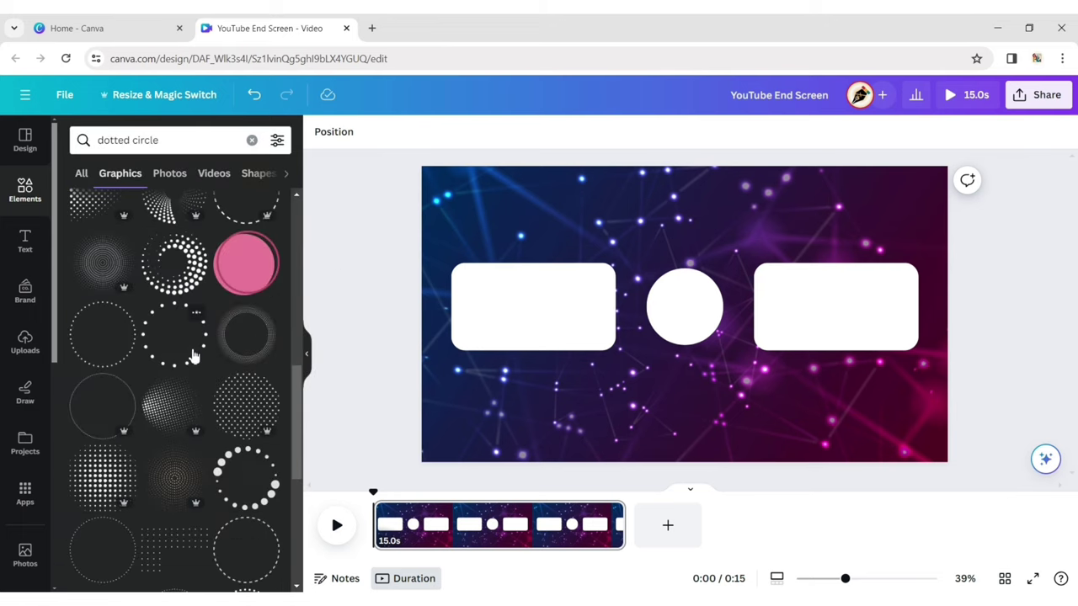
pyautogui.scroll(-3, 193, 356)
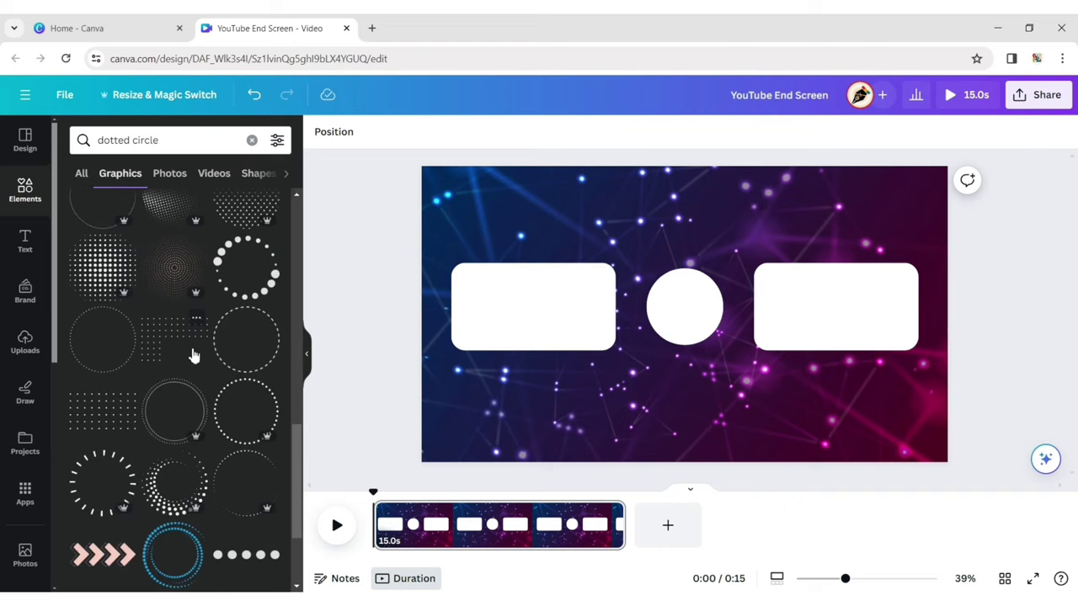
pyautogui.scroll(-10, 193, 357)
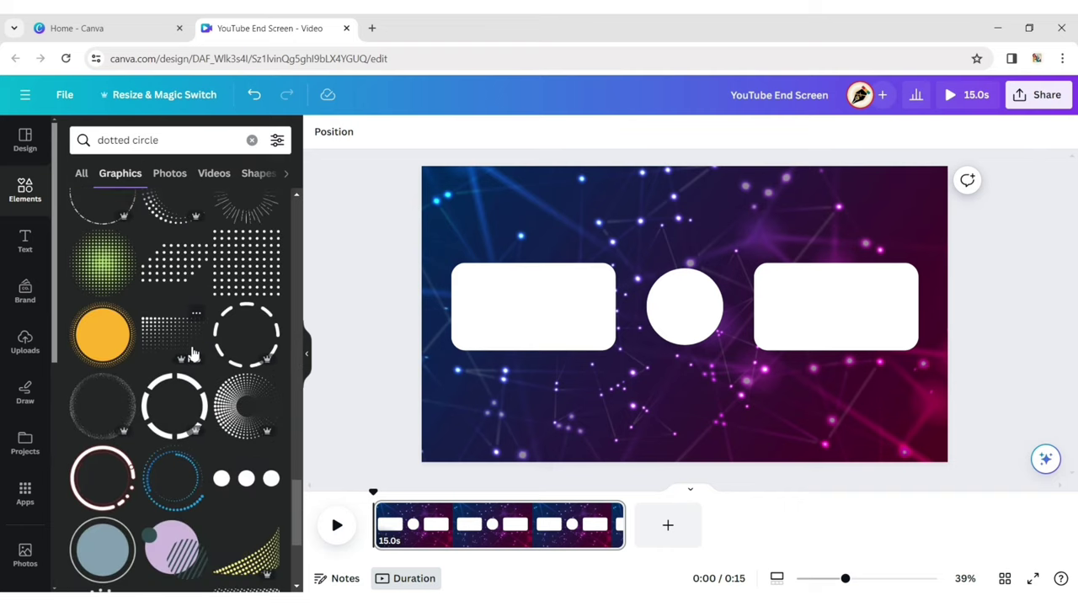
pyautogui.click(251, 337)
pyautogui.click(306, 354)
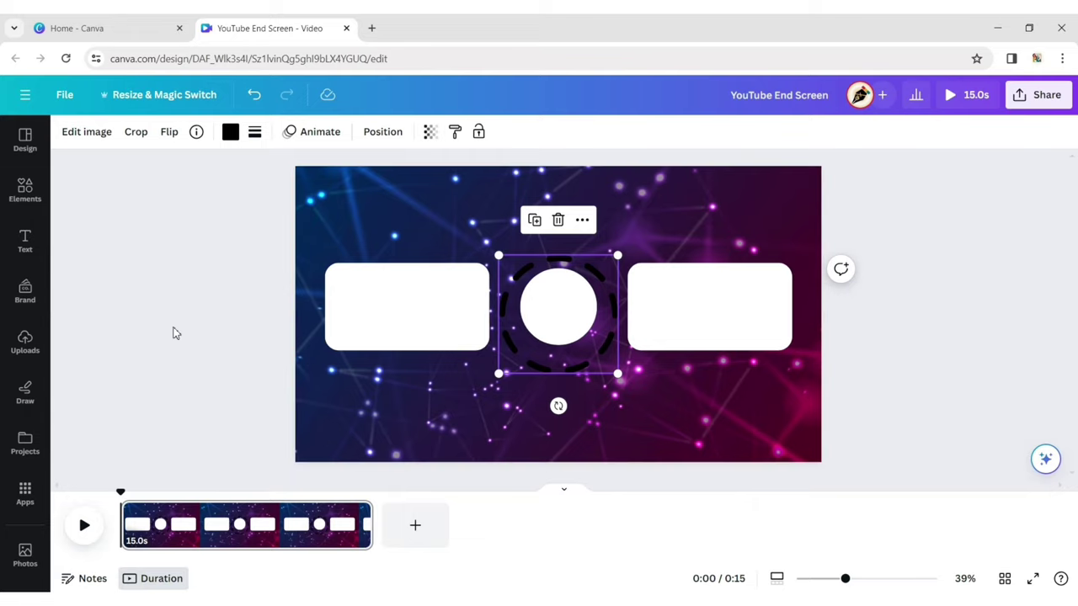
# Step: Colour the dashed ring #FF66C4 and centre it on the white circle
pyautogui.click(231, 132)
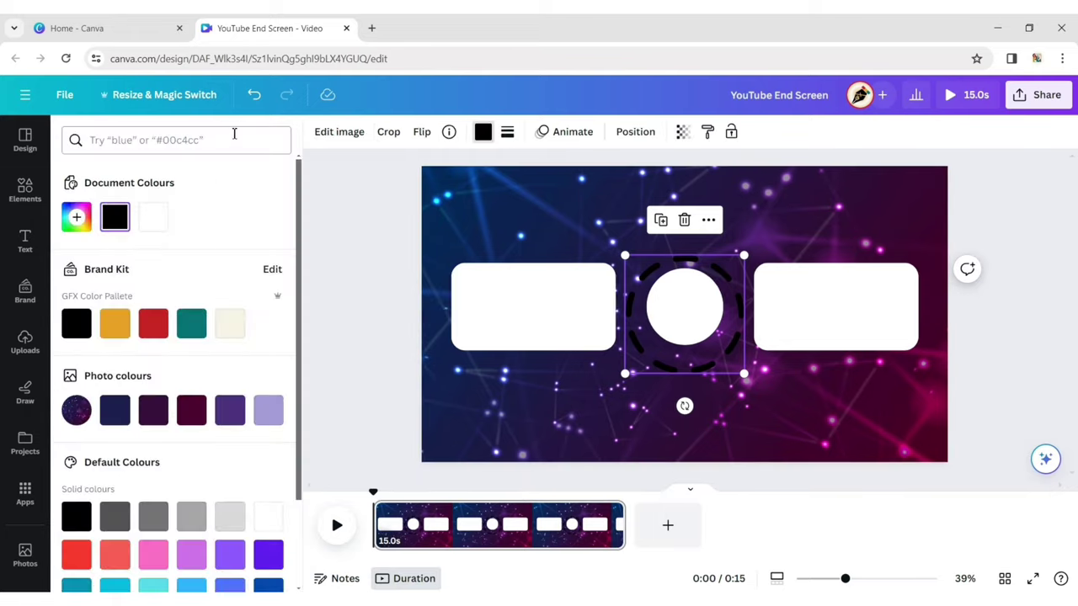
pyautogui.click(75, 217)
pyautogui.write('#FF66C4')
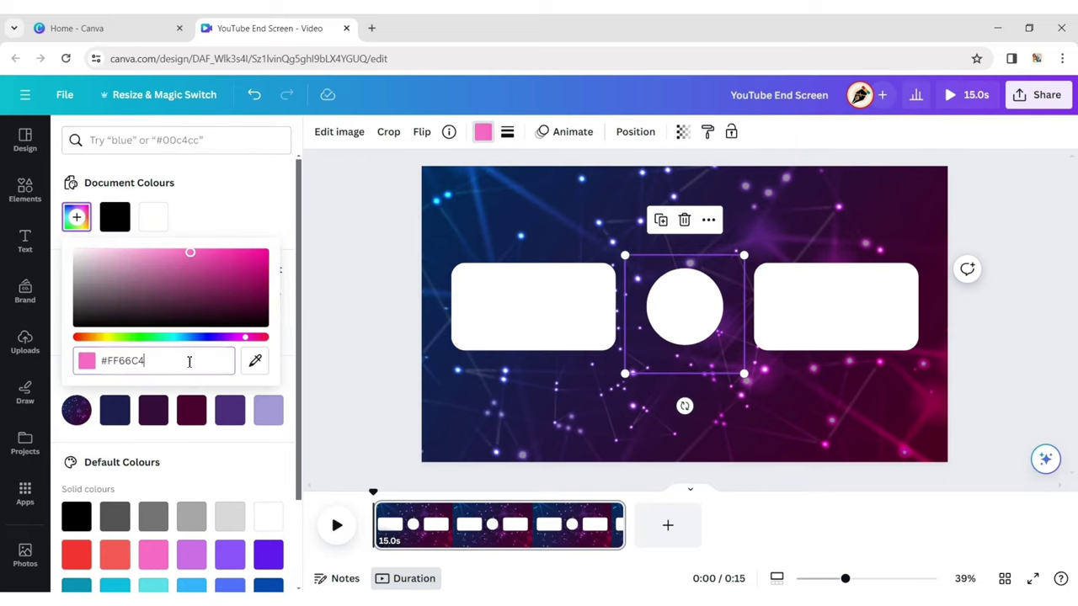
pyautogui.press('Escape')
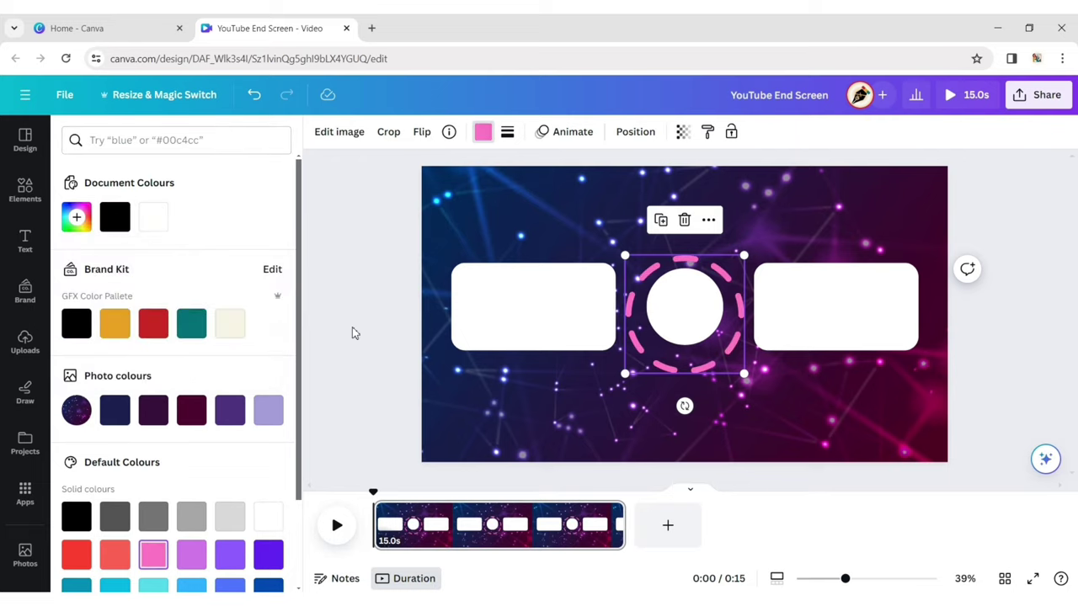
pyautogui.press('Escape')
pyautogui.moveTo(549, 313)
pyautogui.mouseDown()
pyautogui.moveTo(548, 296)
pyautogui.moveTo(547, 310)
pyautogui.mouseUp()
pyautogui.click(987, 252)
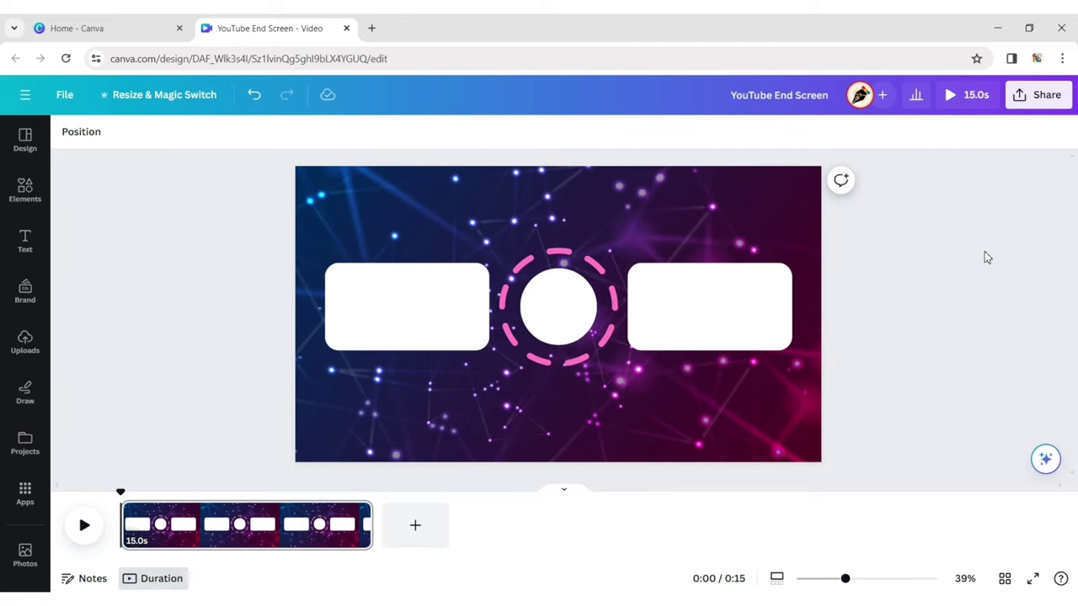
# Step: Add a 'neon half rectangle' graphic and enlarge it over the top of the left white box
pyautogui.click(25, 190)
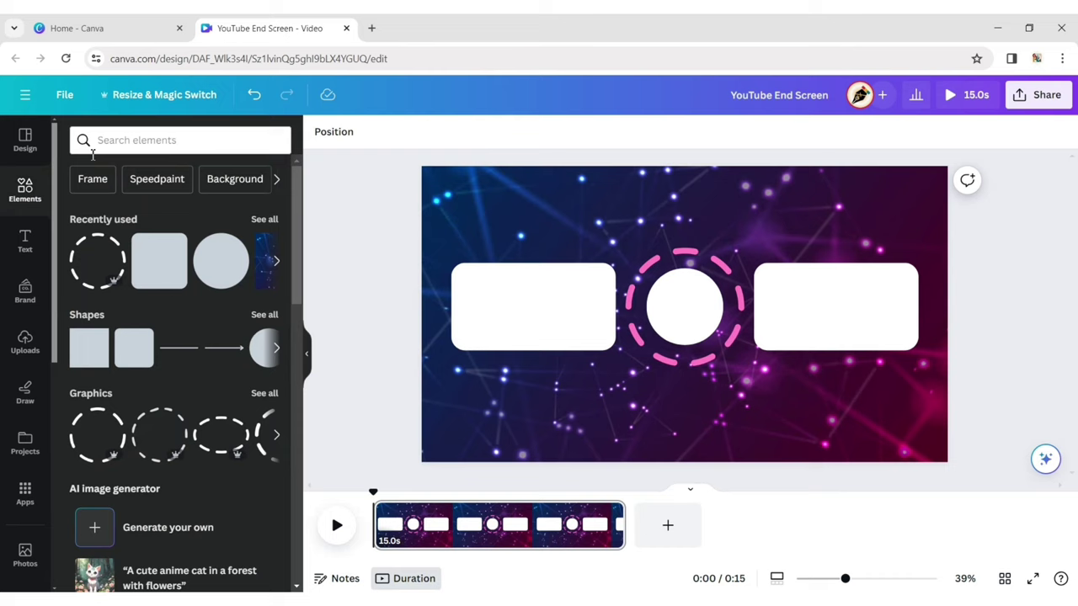
pyautogui.write('neon')
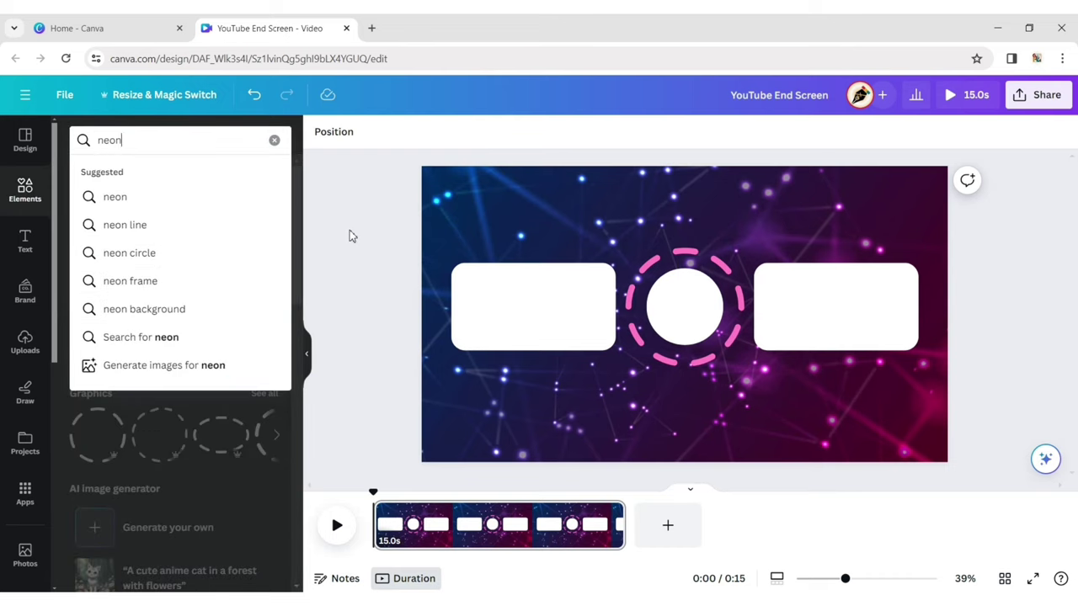
pyautogui.write(' half rectangle')
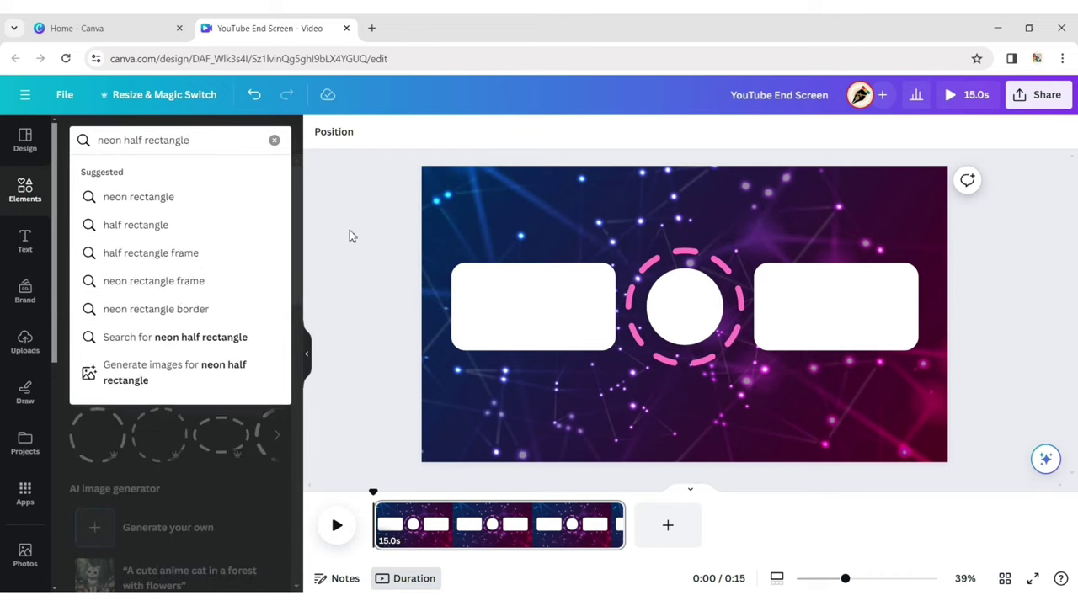
pyautogui.press('Return')
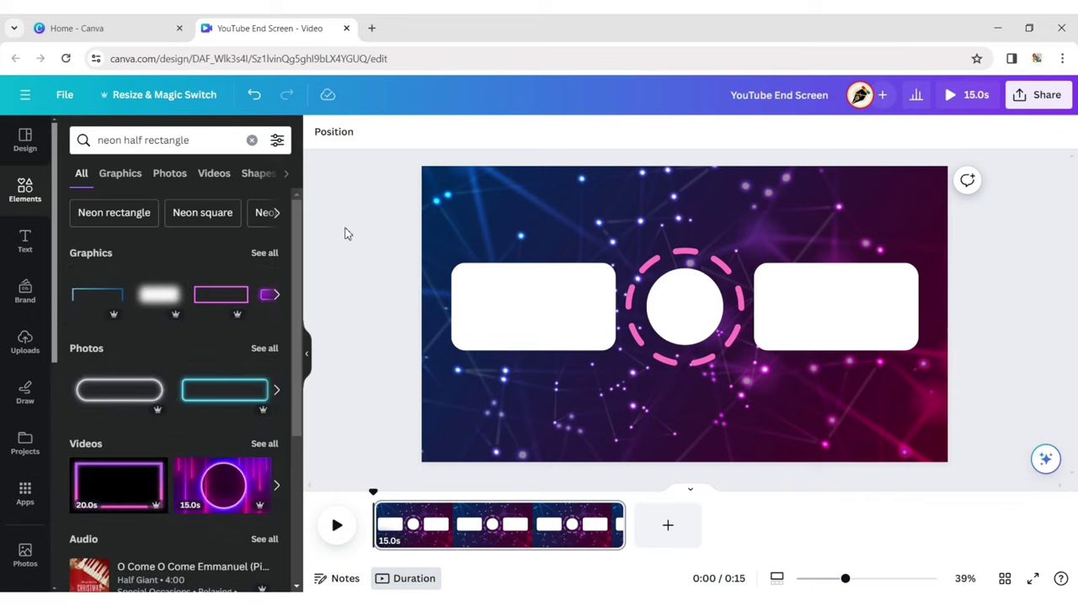
pyautogui.click(121, 174)
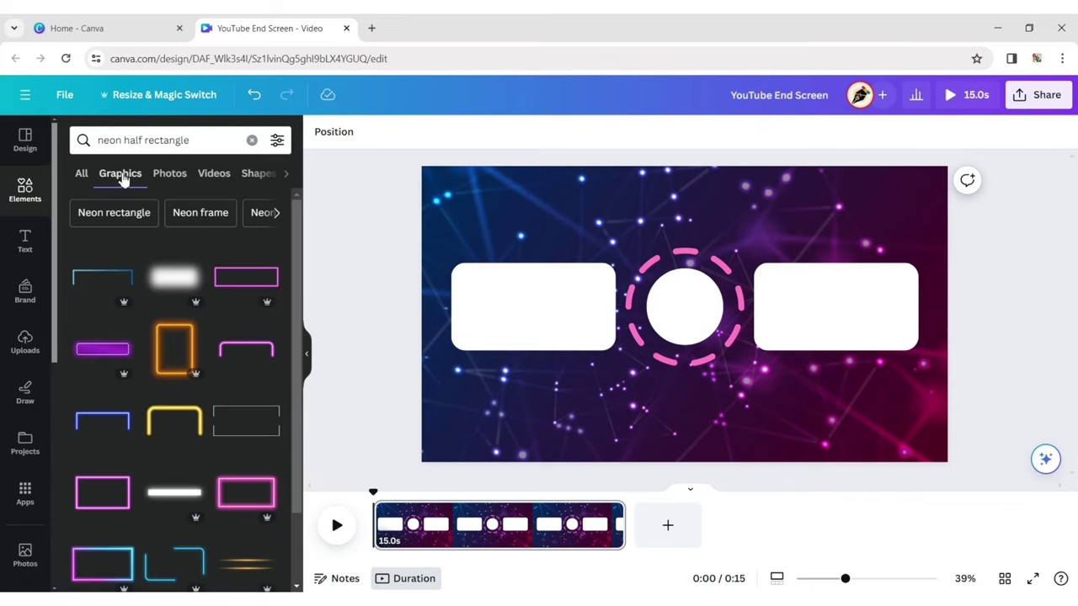
pyautogui.click(238, 338)
pyautogui.click(306, 354)
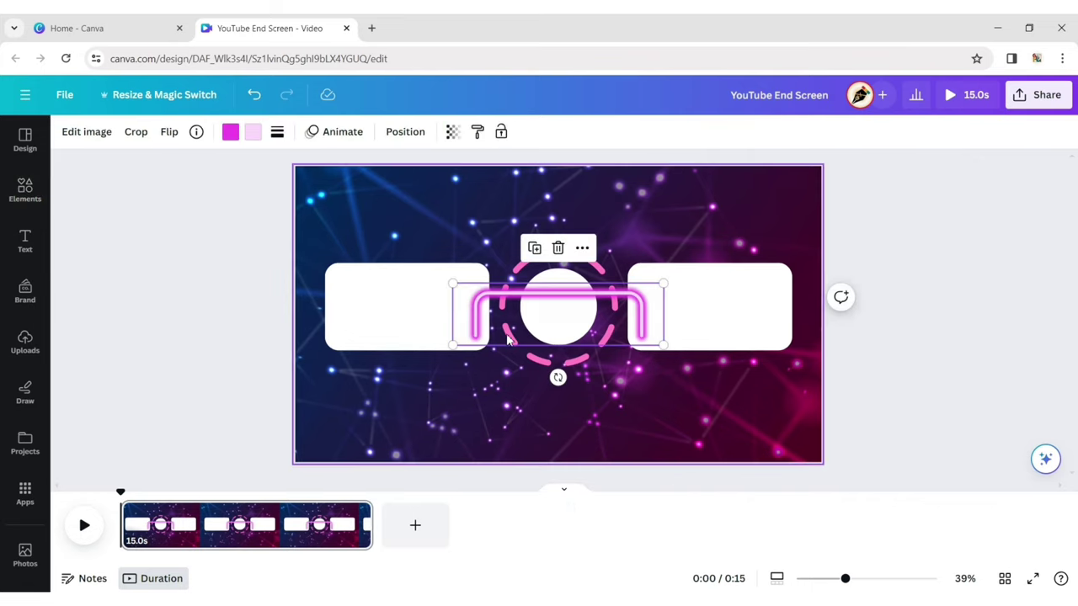
pyautogui.moveTo(569, 303); pyautogui.dragTo(411, 255)
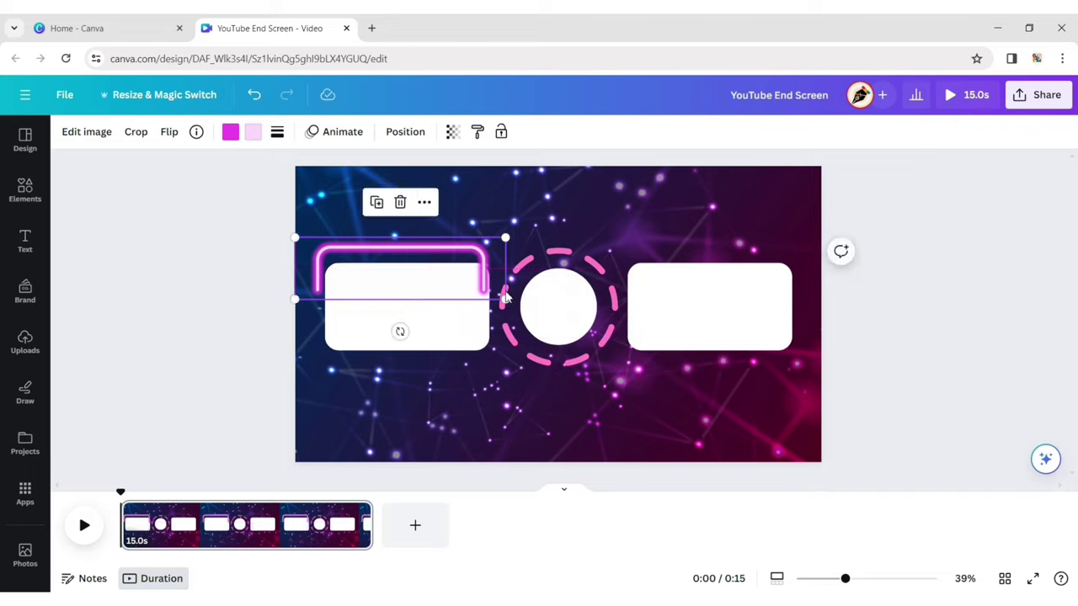
pyautogui.moveTo(506, 299); pyautogui.dragTo(529, 307)
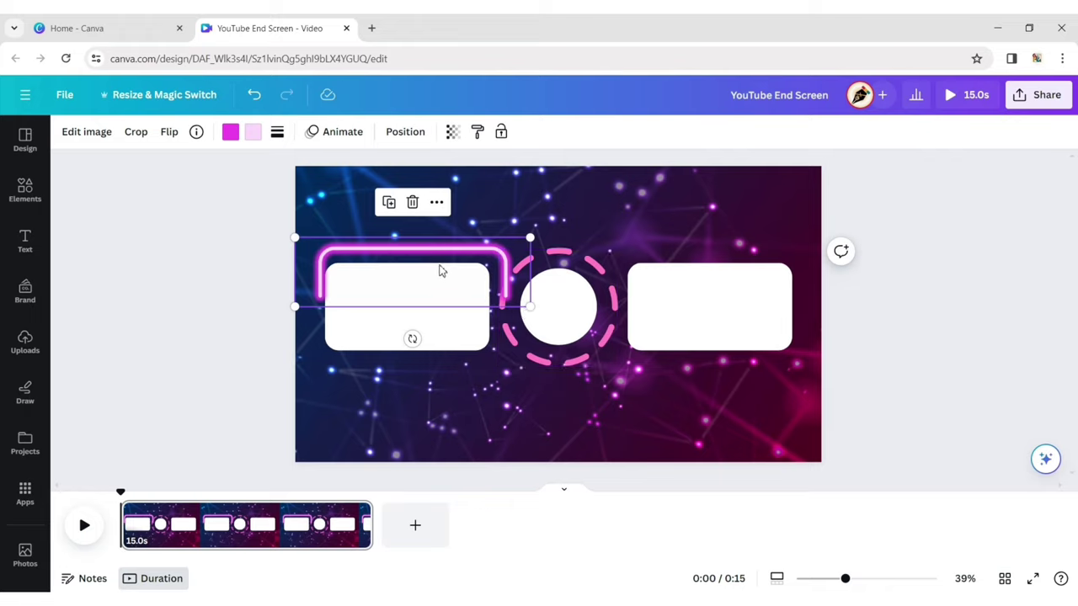
pyautogui.moveTo(439, 269); pyautogui.dragTo(392, 253)
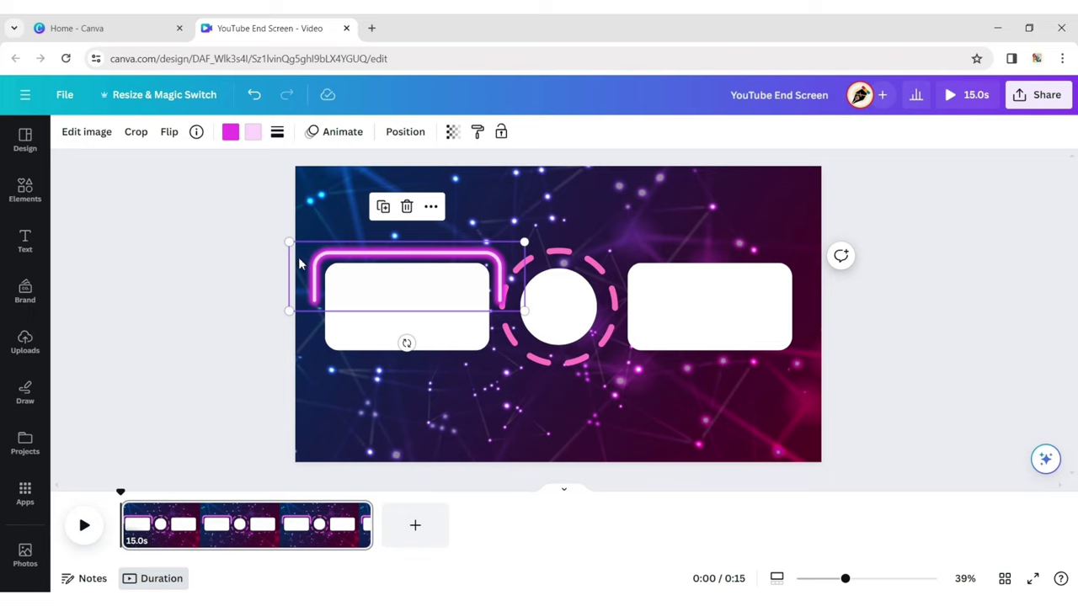
# Step: Colour the neon frame pink #ff66c4, then shift it and the left box slightly left
pyautogui.click(230, 131)
pyautogui.click(230, 217)
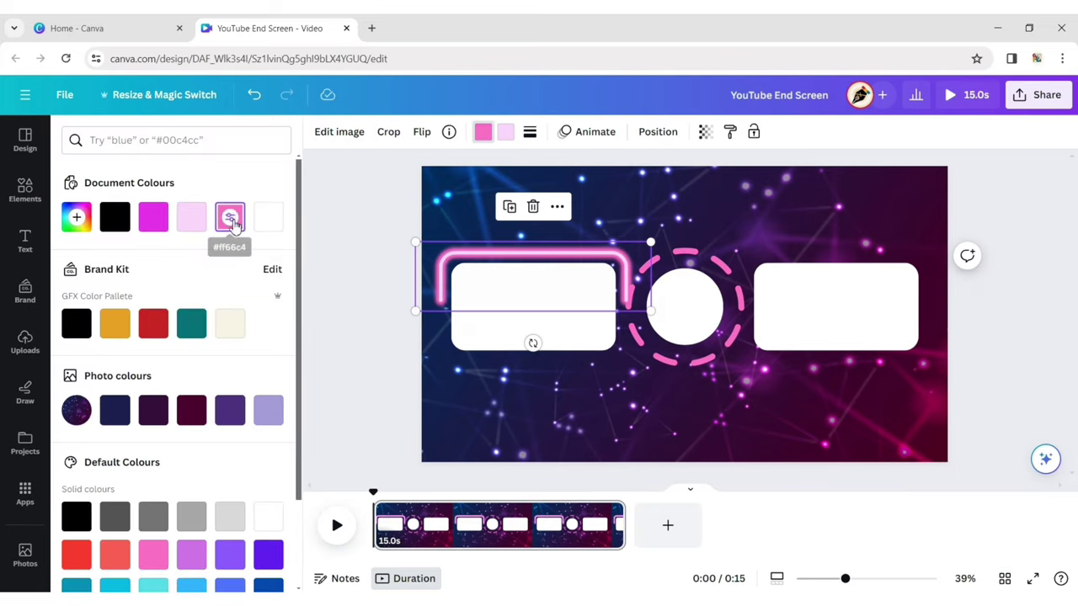
pyautogui.click(320, 261)
pyautogui.click(953, 300)
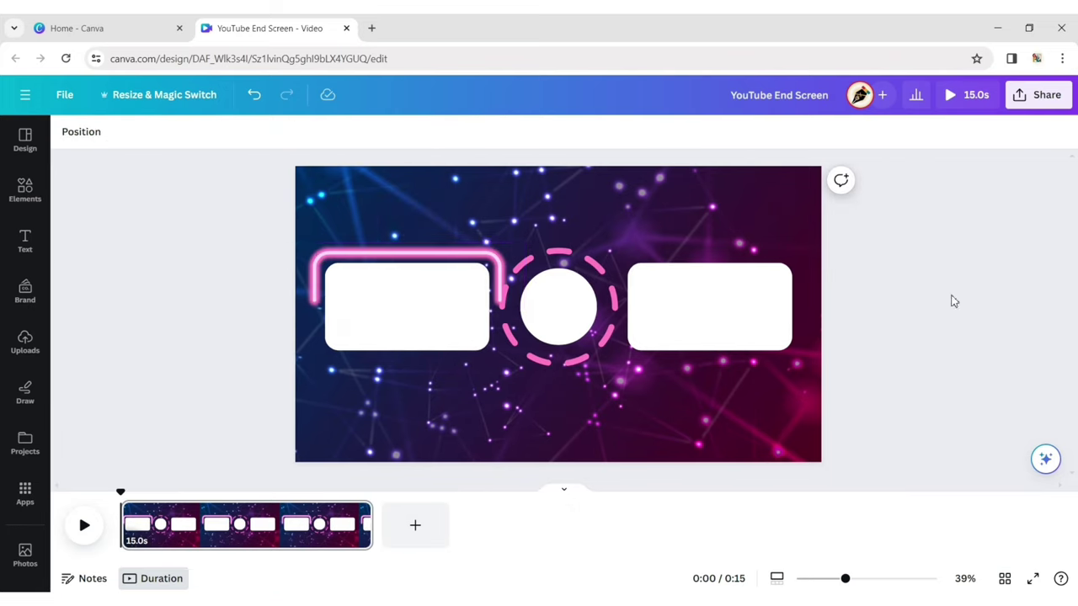
pyautogui.click(438, 286)
pyautogui.press('Escape')
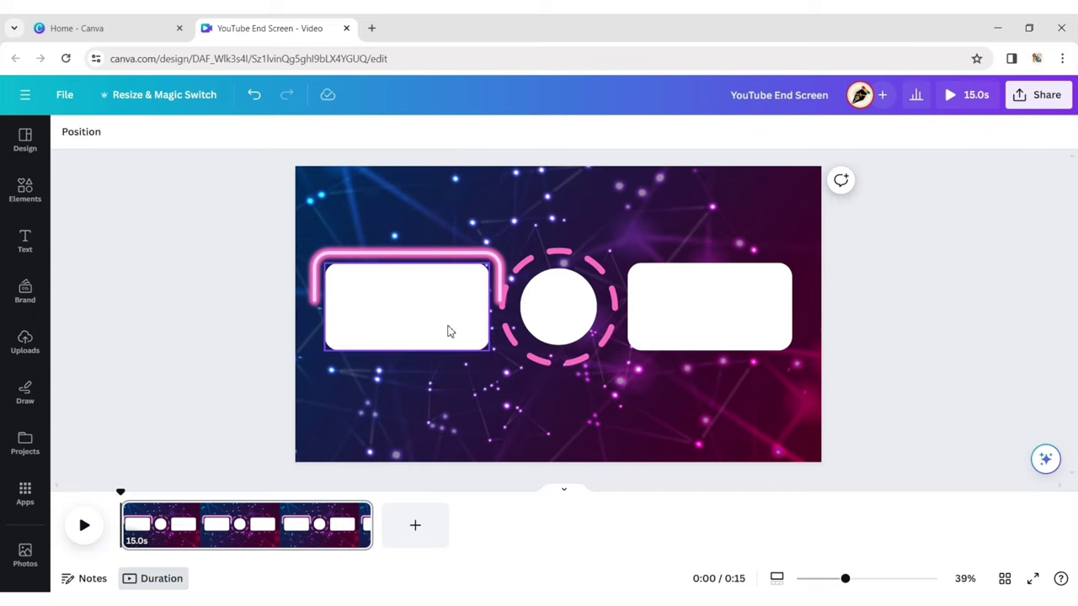
pyautogui.keyDown('shift'); pyautogui.click(438, 286); pyautogui.keyUp('shift')
pyautogui.moveTo(438, 296); pyautogui.dragTo(429, 306)
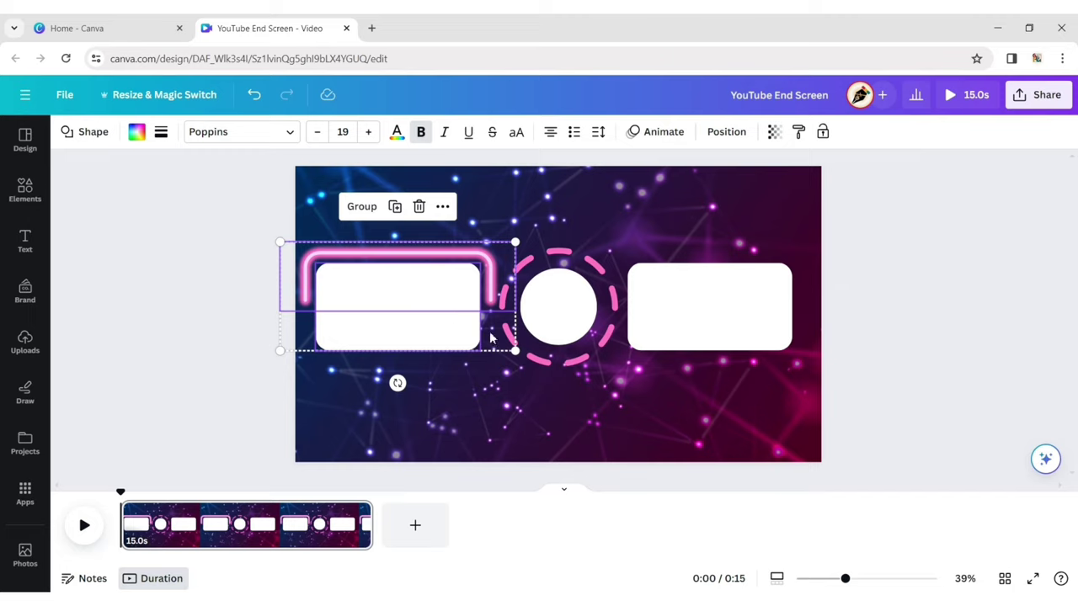
# Step: Shrink the dashed ring and recentre it between the two boxes
pyautogui.click(876, 329)
pyautogui.click(614, 296)
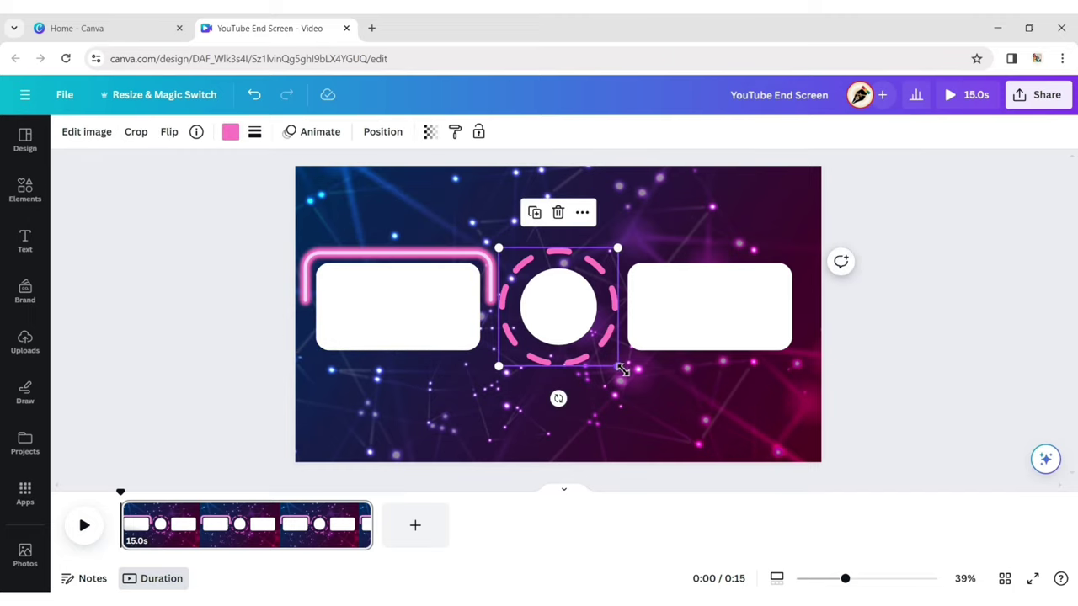
pyautogui.moveTo(621, 370); pyautogui.dragTo(608, 365)
pyautogui.moveTo(542, 292); pyautogui.dragTo(547, 292)
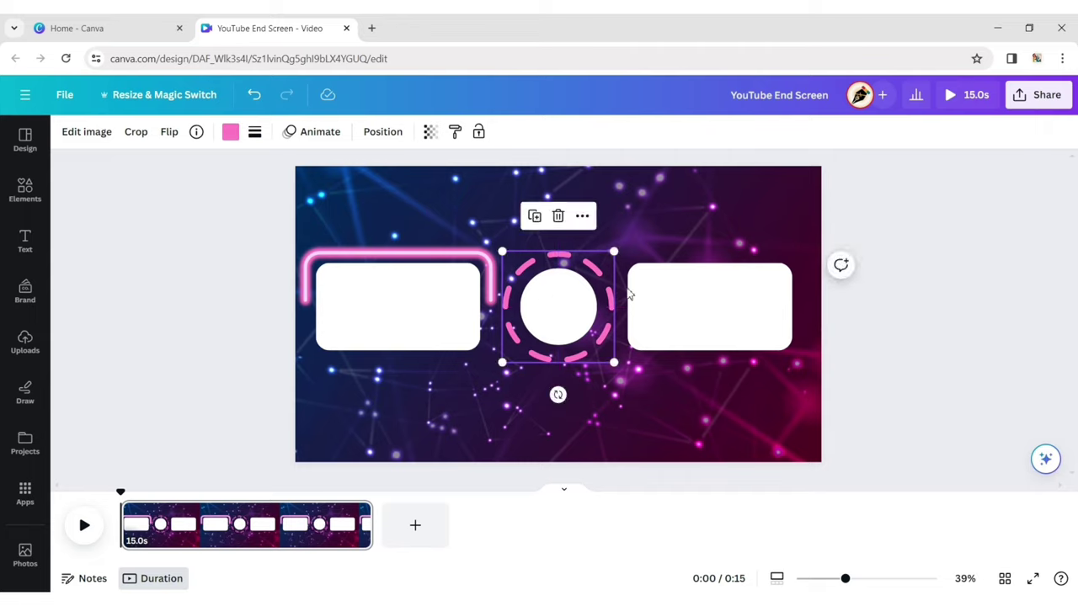
pyautogui.click(977, 287)
# Step: Move the right white box slightly right to even the spacing
pyautogui.click(716, 324)
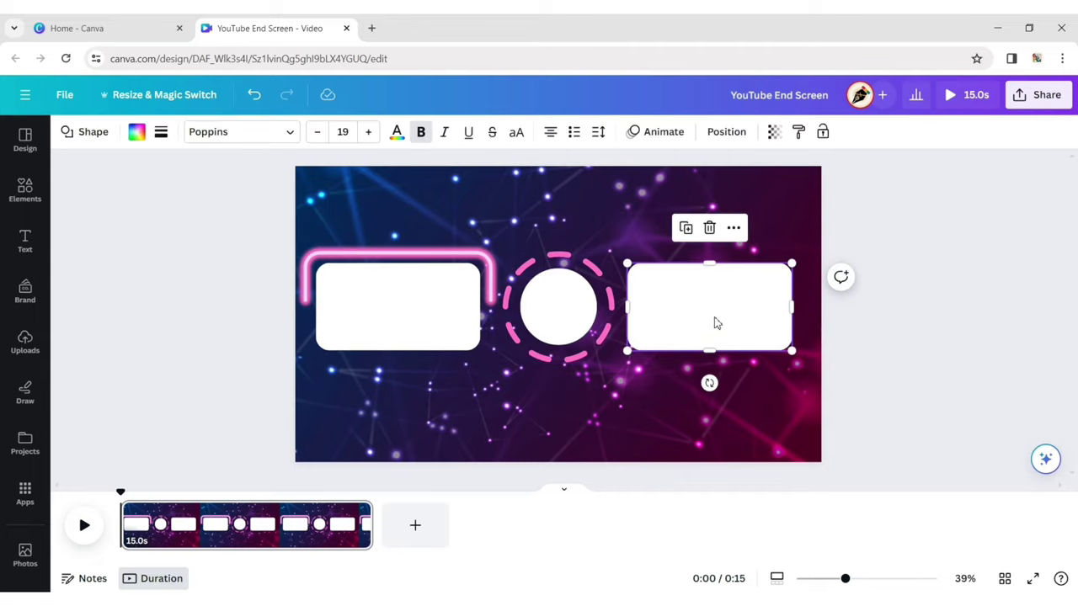
pyautogui.moveTo(716, 321); pyautogui.dragTo(726, 319)
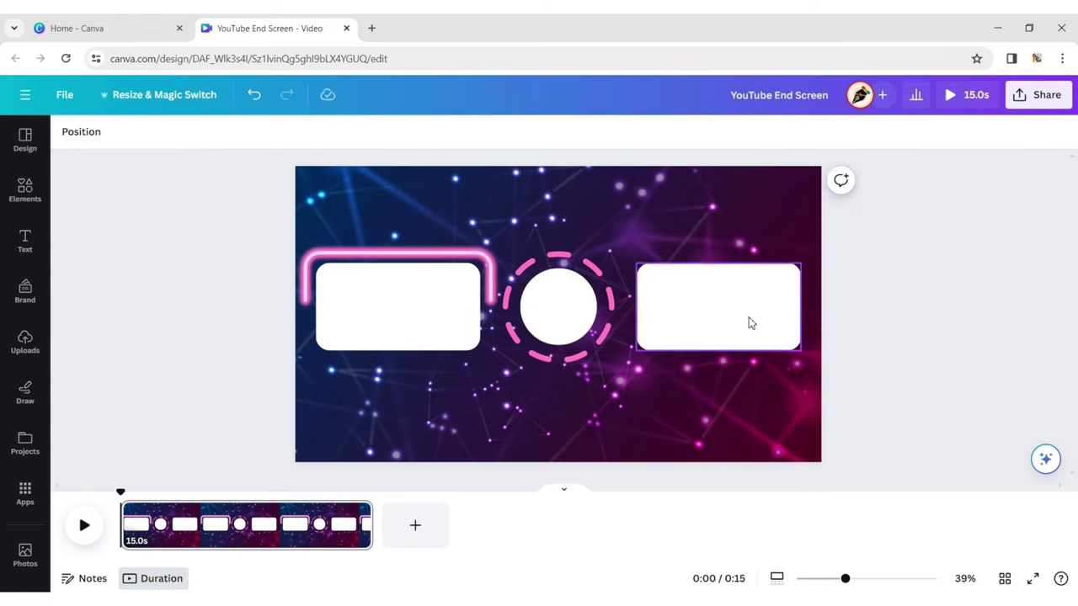
pyautogui.click(1015, 357)
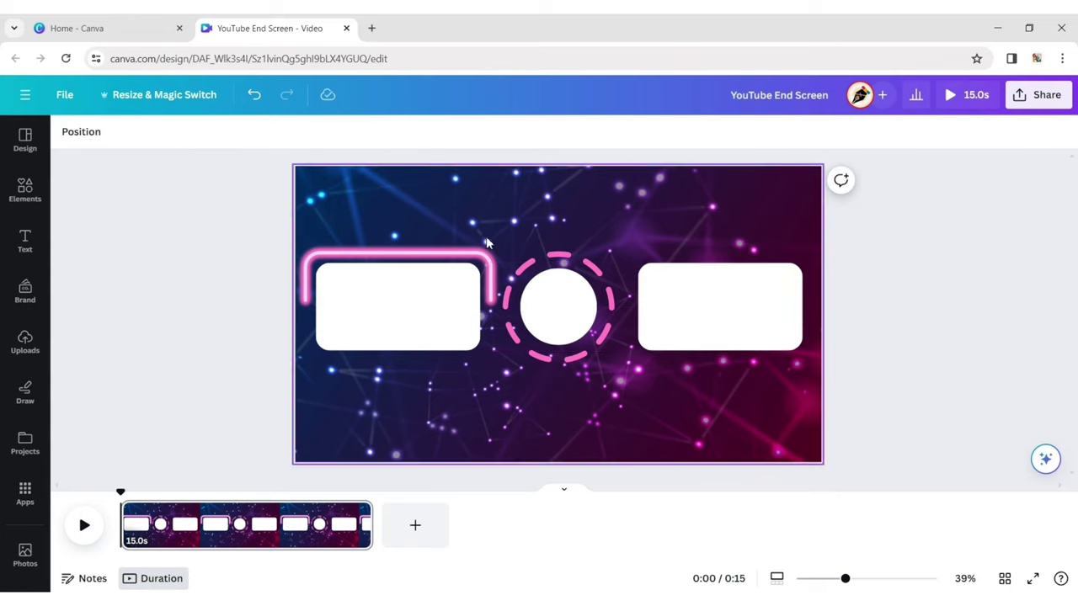
pyautogui.click(411, 258)
# Step: Duplicate the neon frame, flip it vertically, and fit it under the left box
pyautogui.click(374, 207)
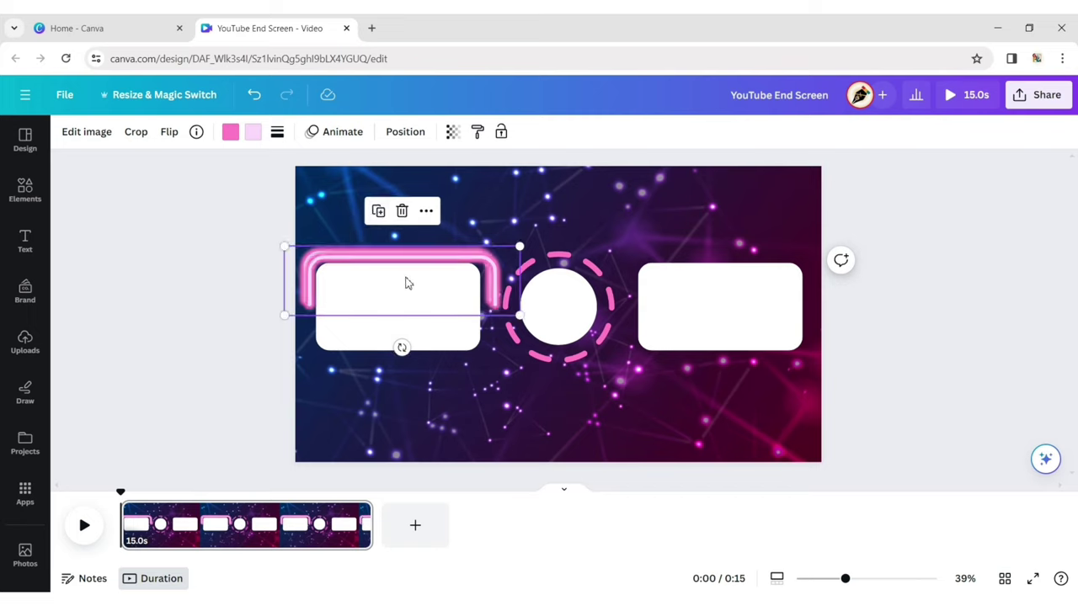
pyautogui.moveTo(407, 280); pyautogui.dragTo(408, 379)
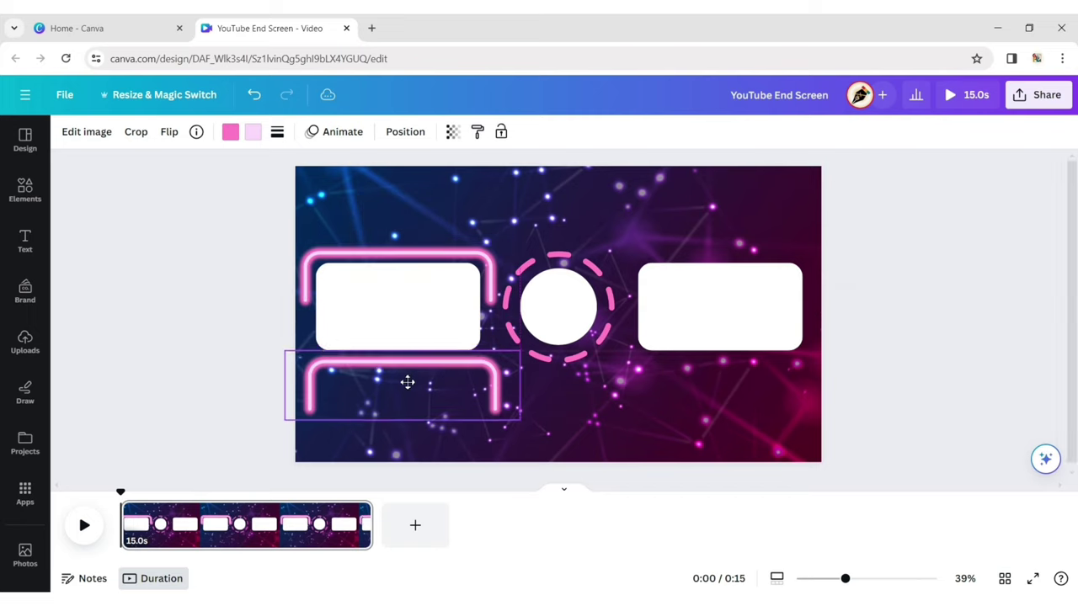
pyautogui.click(406, 383)
pyautogui.click(170, 132)
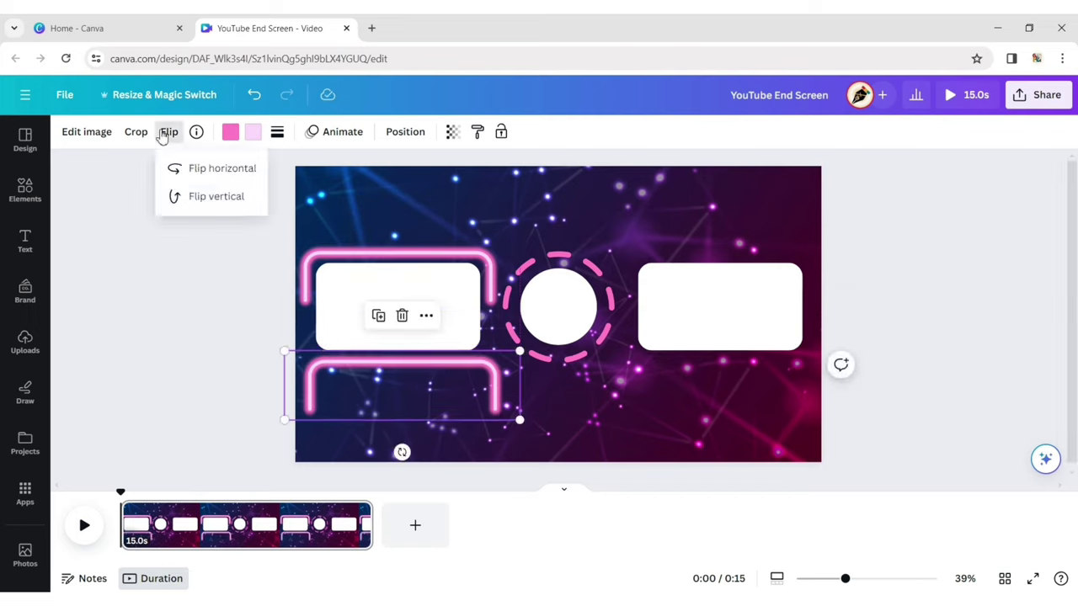
pyautogui.click(211, 196)
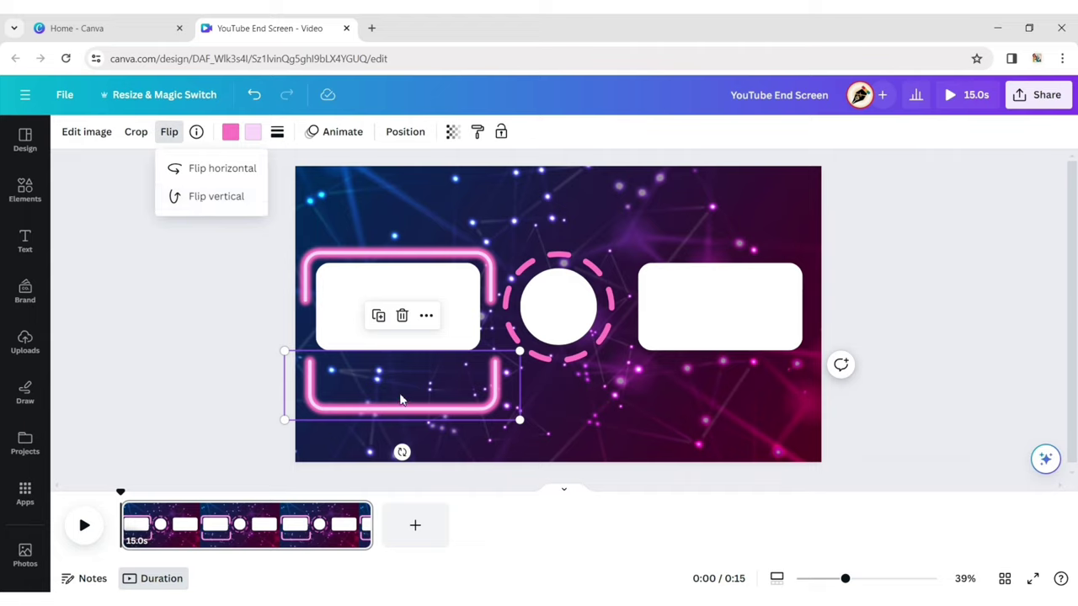
pyautogui.moveTo(418, 404); pyautogui.dragTo(414, 352)
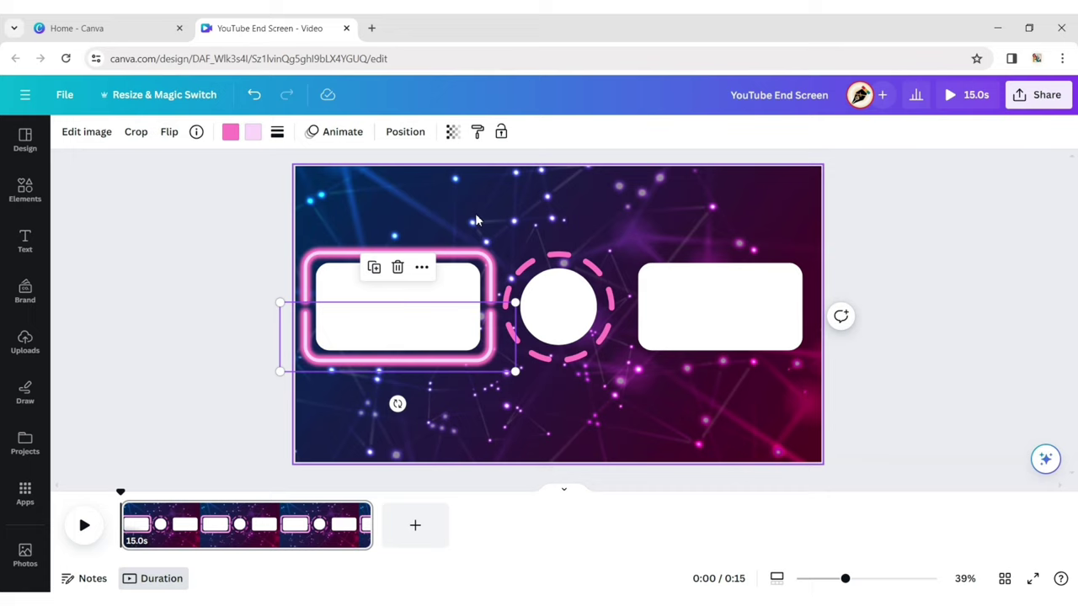
pyautogui.press('Escape')
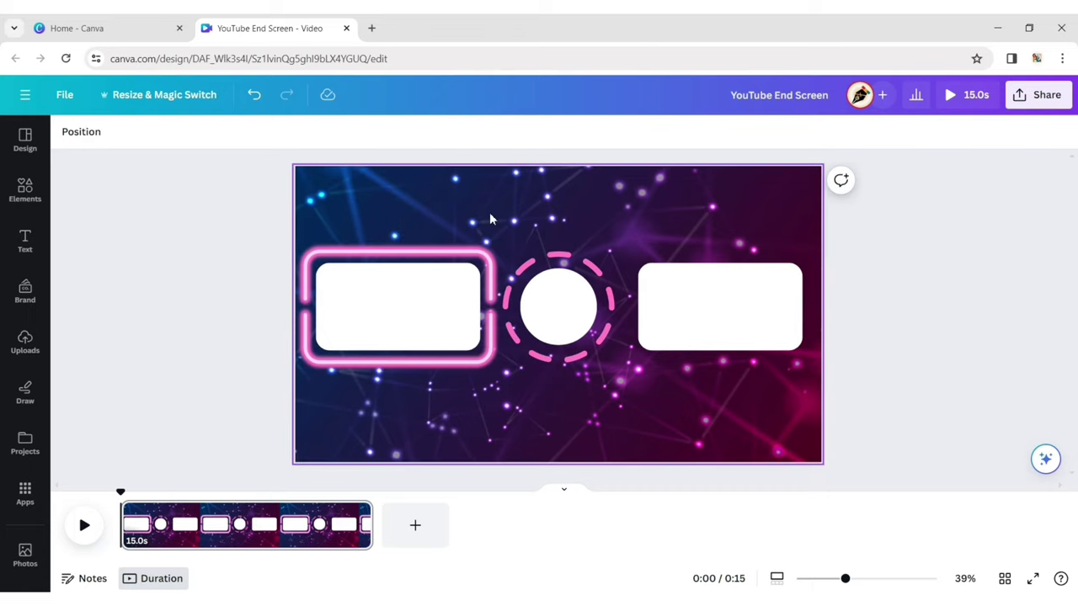
# Step: Copy both neon frames with the left box onto the right white box
pyautogui.moveTo(416, 256); pyautogui.dragTo(423, 361)
pyautogui.click(396, 205)
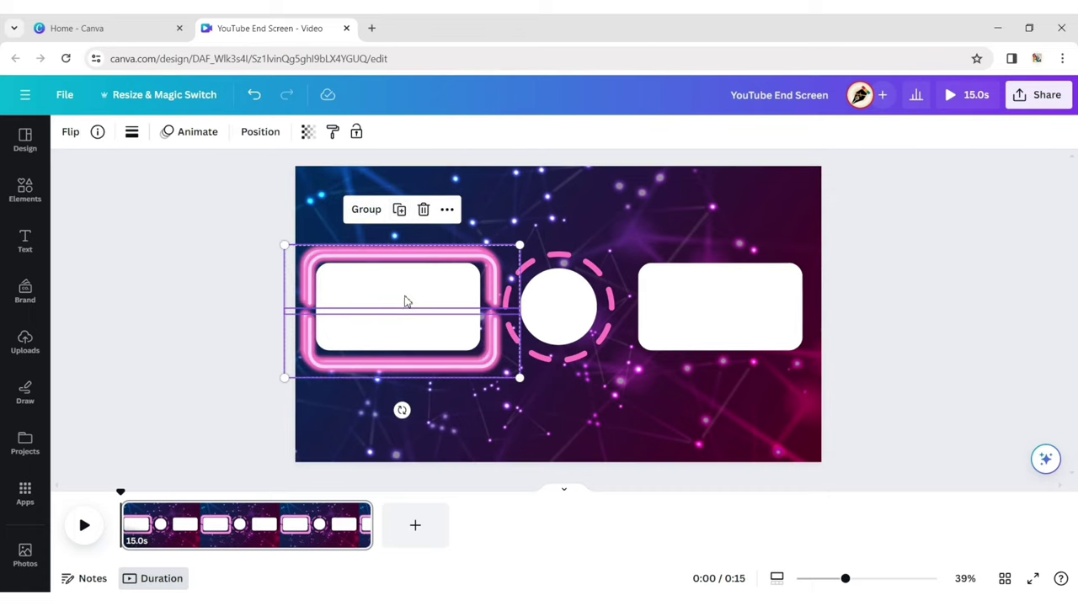
pyautogui.moveTo(404, 300); pyautogui.dragTo(724, 291)
# Step: Search 'down', filter graphics to Animated, and add the circled down-arrow graphic
pyautogui.click(1003, 270)
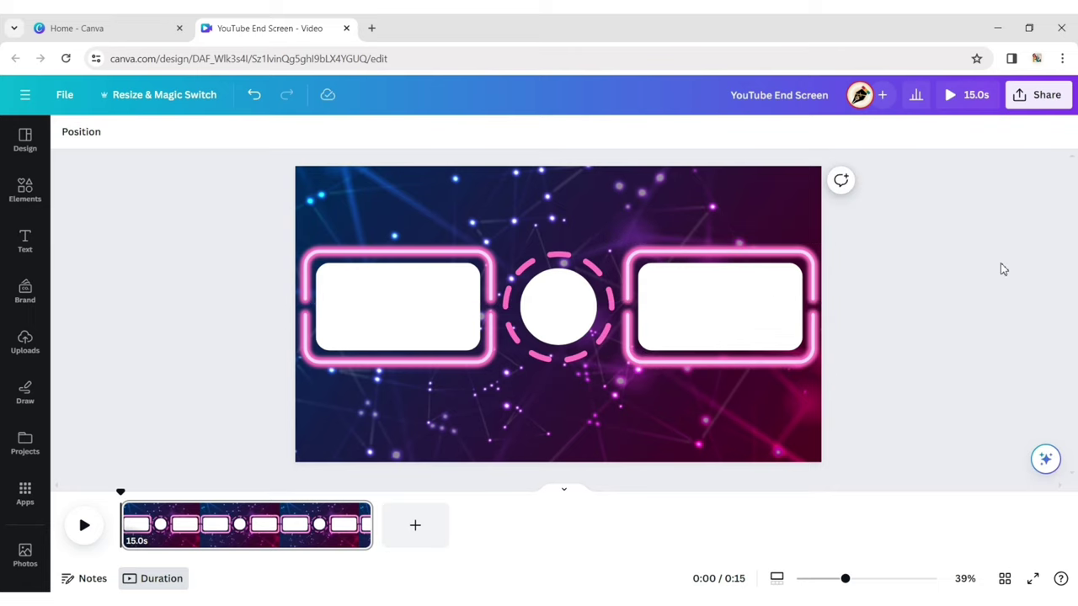
pyautogui.click(24, 191)
pyautogui.write('down arrow')
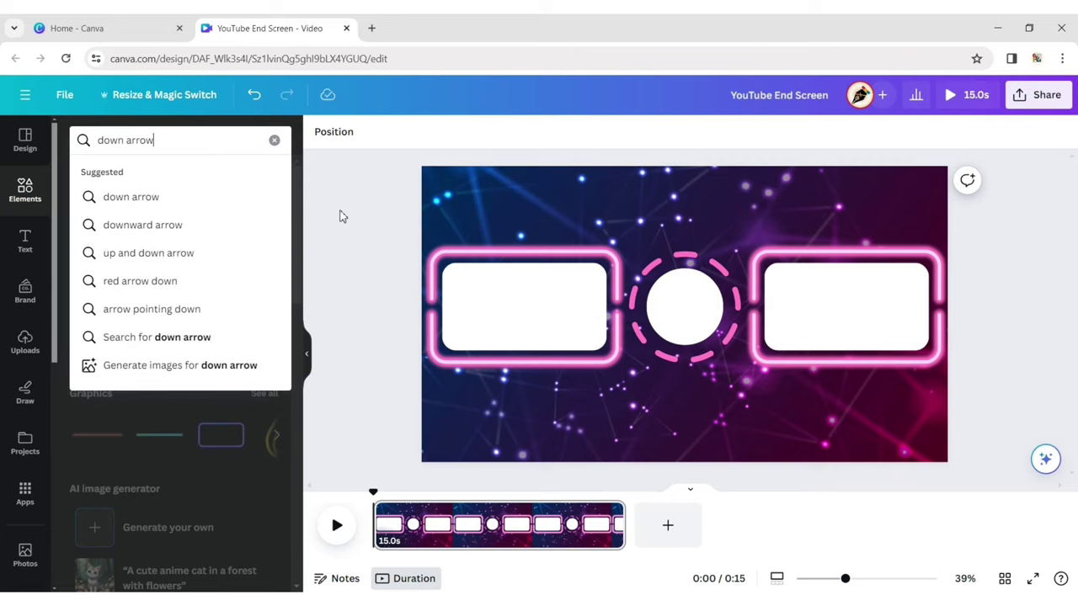
pyautogui.press('Return')
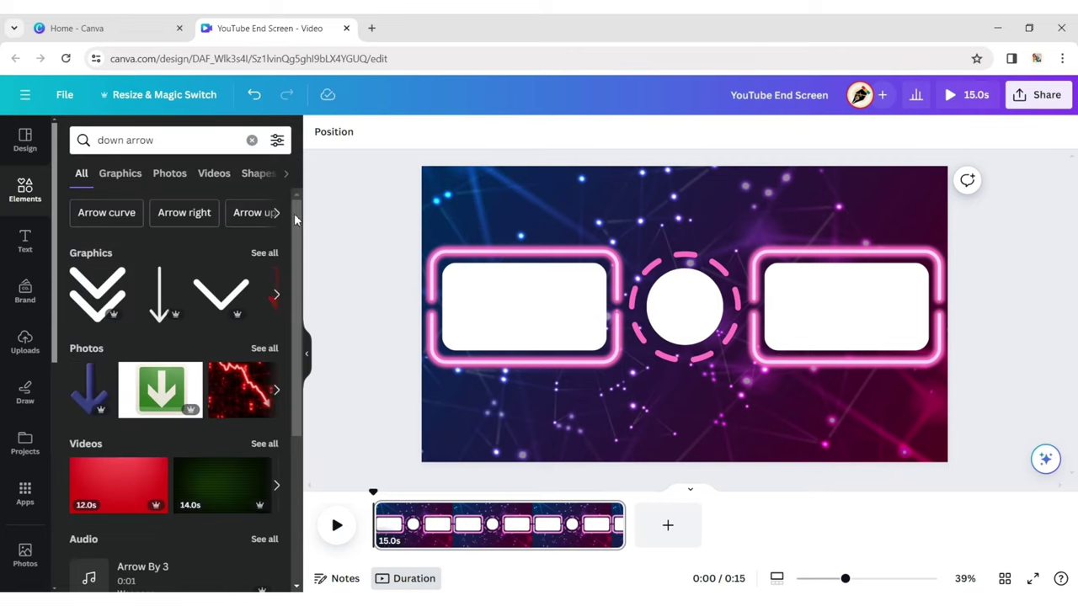
pyautogui.click(126, 174)
pyautogui.click(277, 141)
pyautogui.scroll(-2, 162, 337)
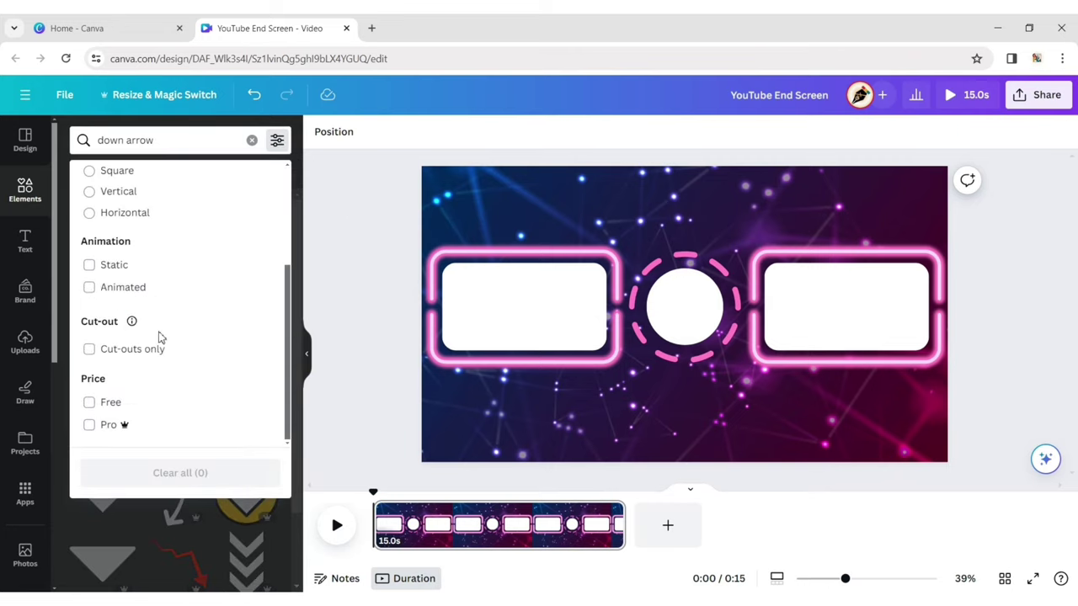
pyautogui.click(89, 288)
pyautogui.click(183, 525)
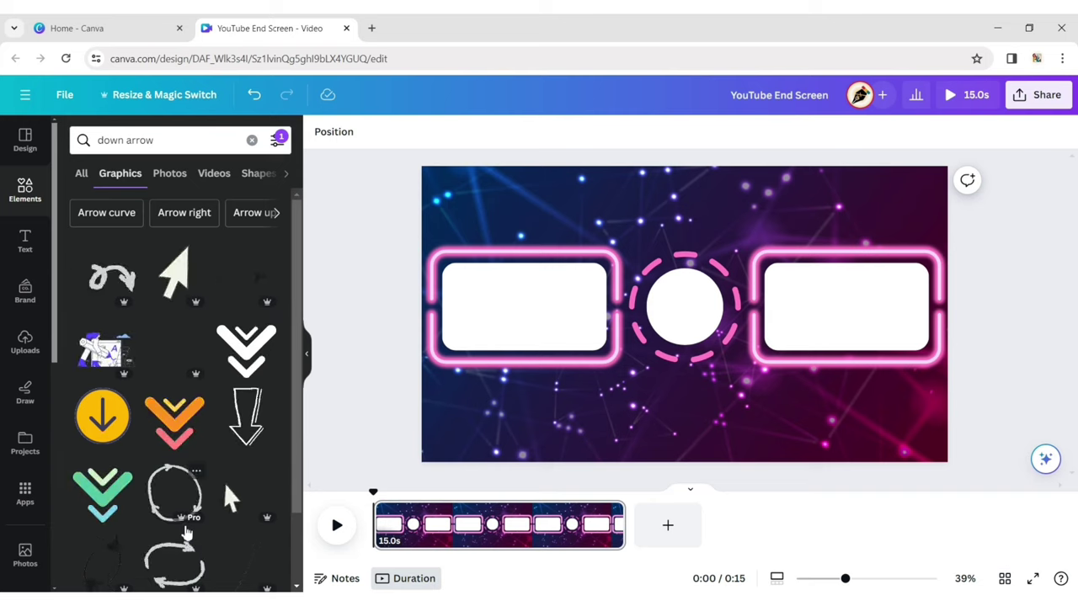
pyautogui.scroll(-3, 160, 421)
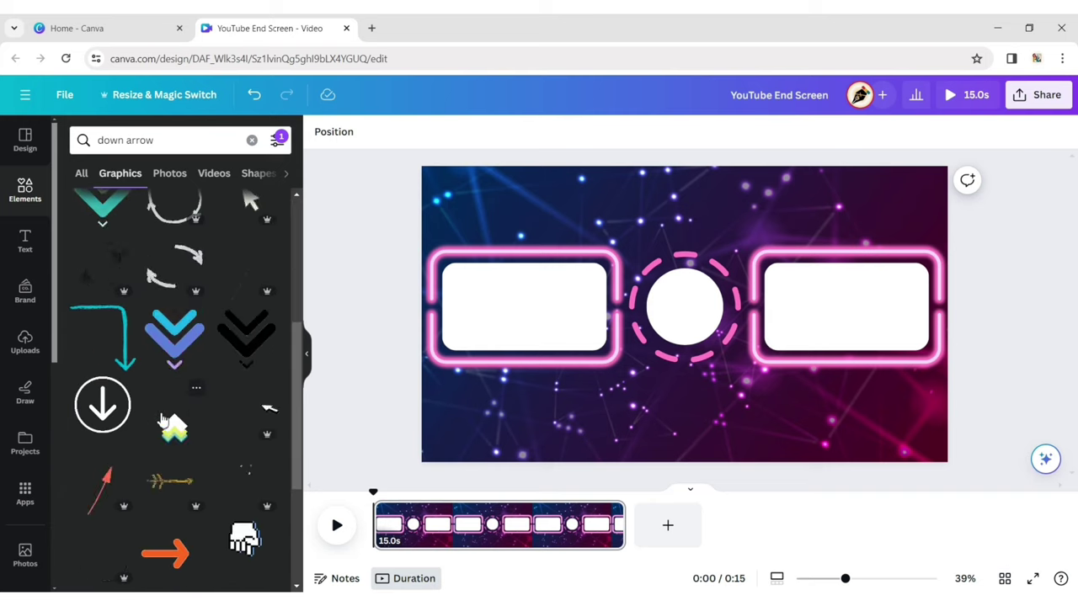
pyautogui.click(101, 406)
# Step: Shrink the down-arrow and place it above the left neon frame near the top
pyautogui.click(307, 354)
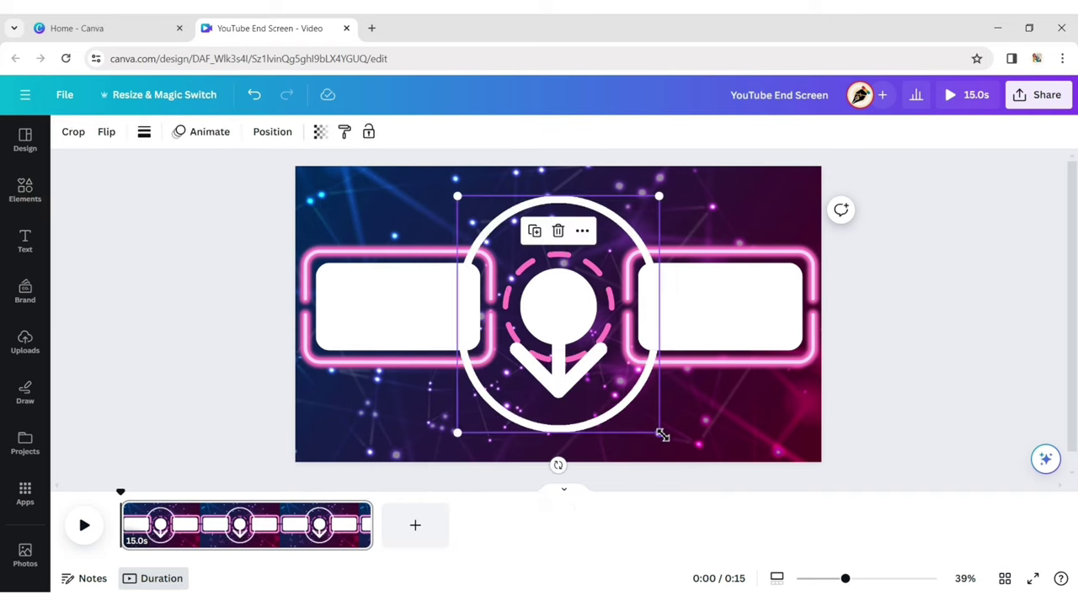
pyautogui.moveTo(662, 433); pyautogui.dragTo(408, 198)
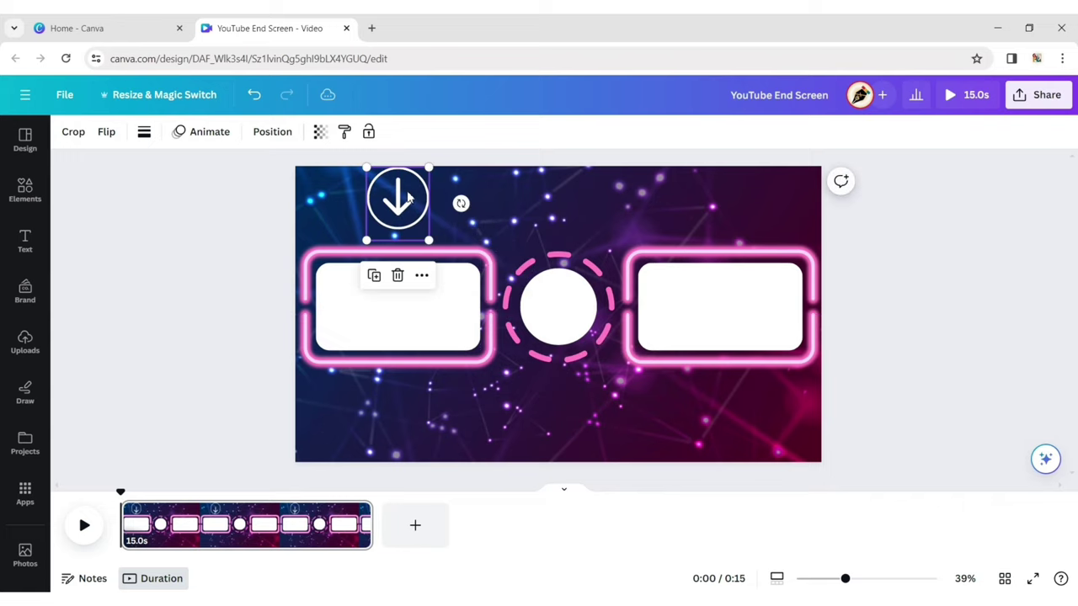
pyautogui.moveTo(428, 241); pyautogui.dragTo(401, 197)
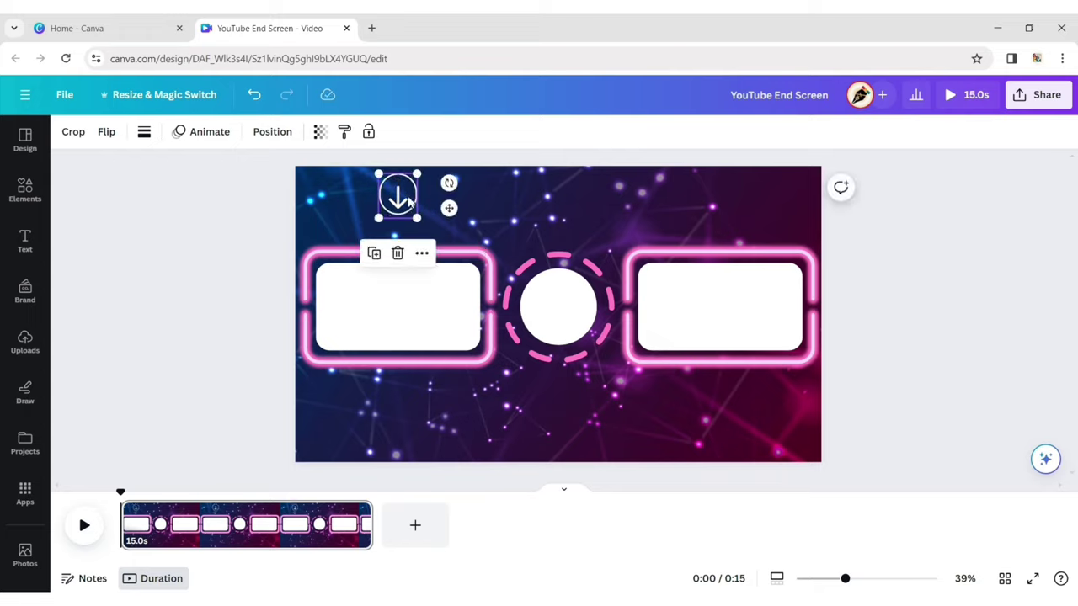
pyautogui.click(931, 245)
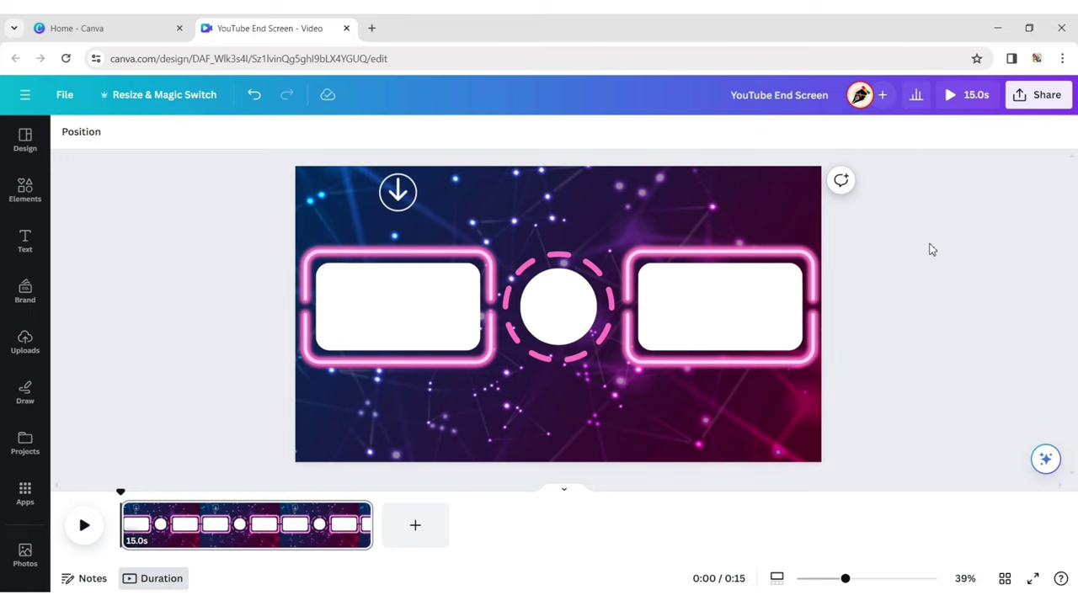
# Step: Add a heading text box and set its font to Oswald
pyautogui.click(25, 248)
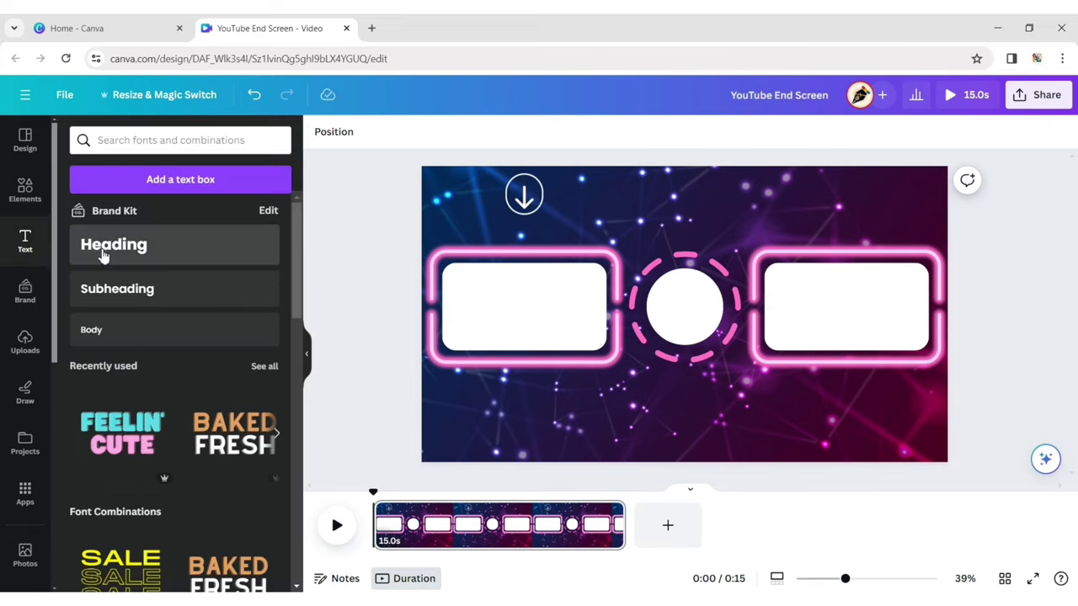
pyautogui.click(181, 243)
pyautogui.click(306, 355)
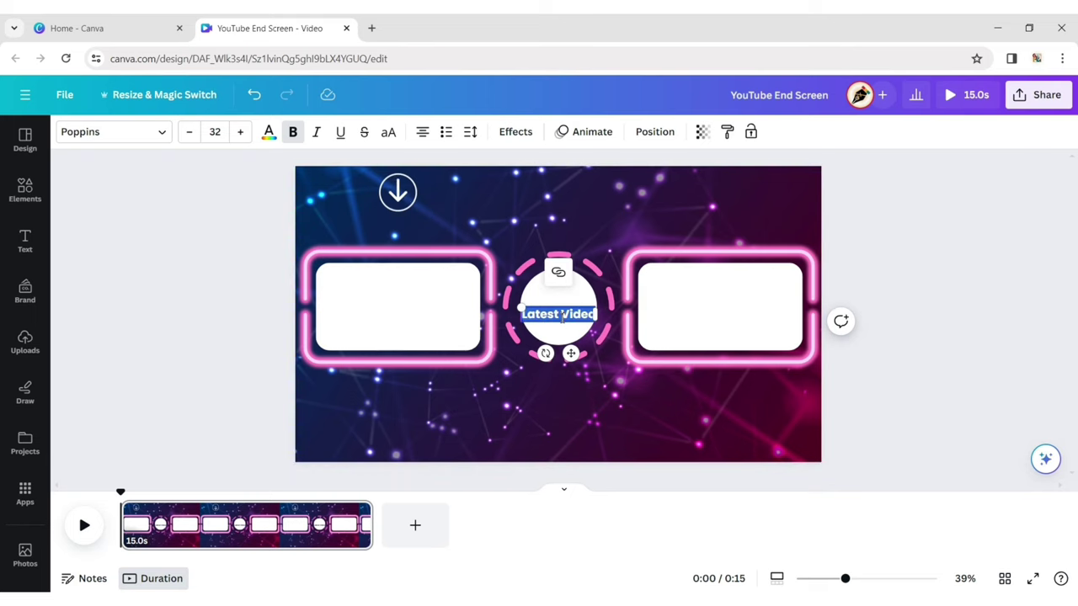
pyautogui.click(141, 131)
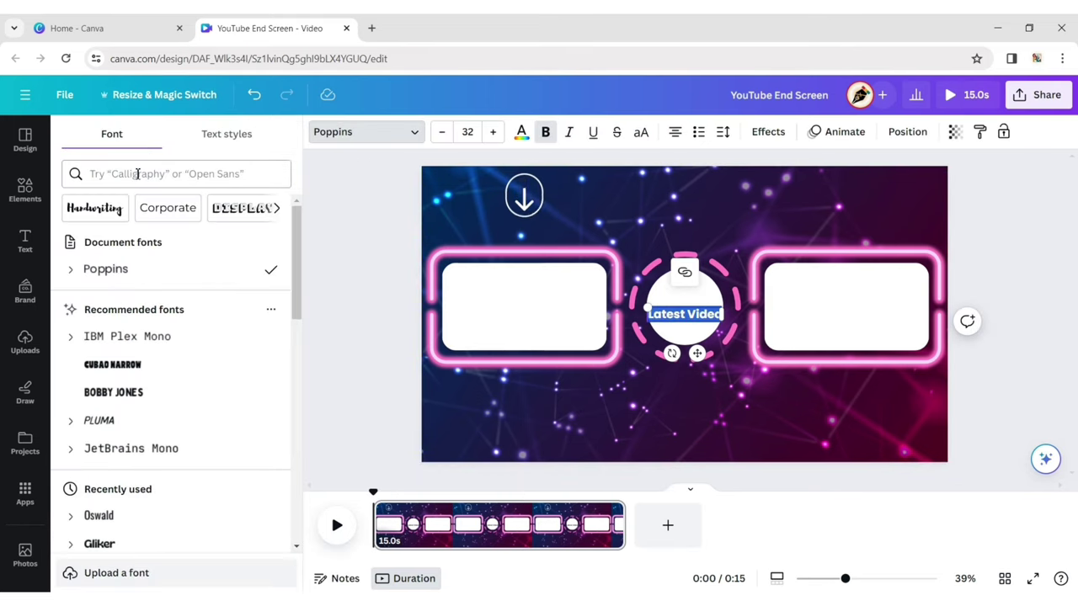
pyautogui.click(138, 173)
pyautogui.write('oswa')
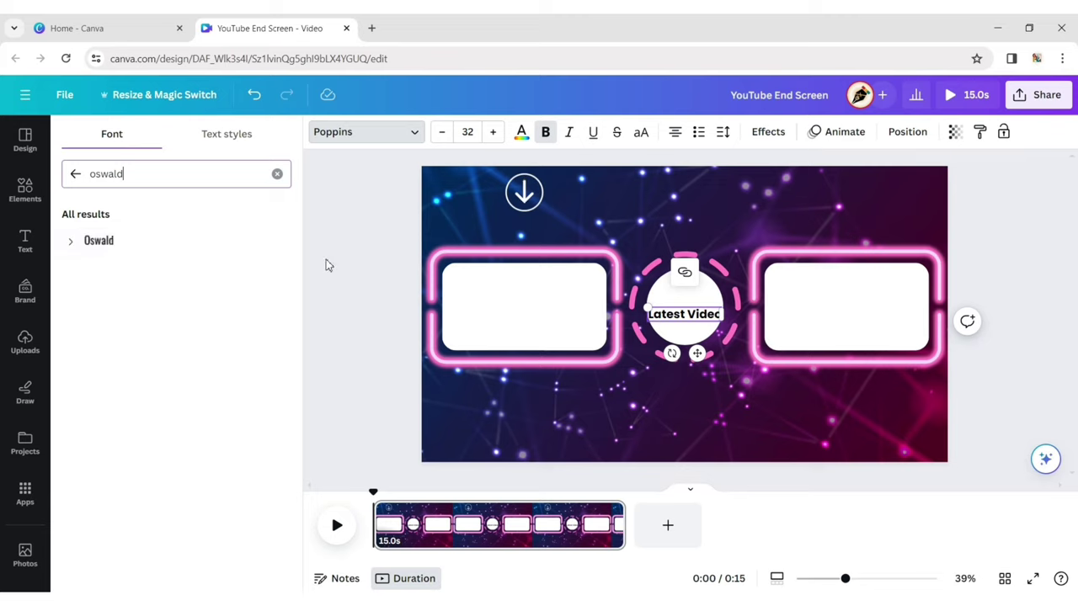
pyautogui.write('ld')
pyautogui.click(190, 243)
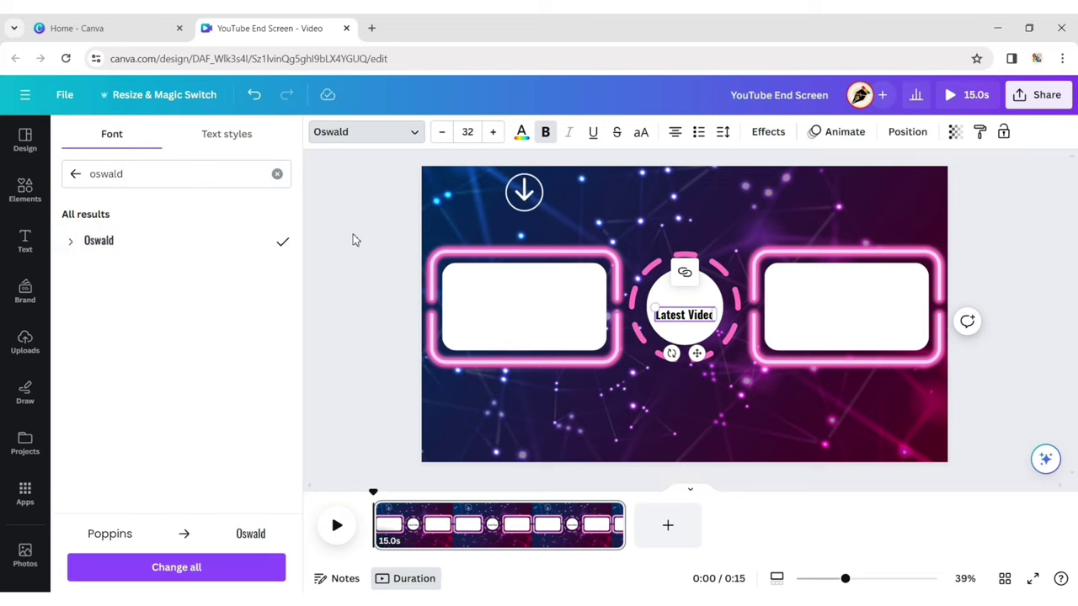
pyautogui.click(327, 264)
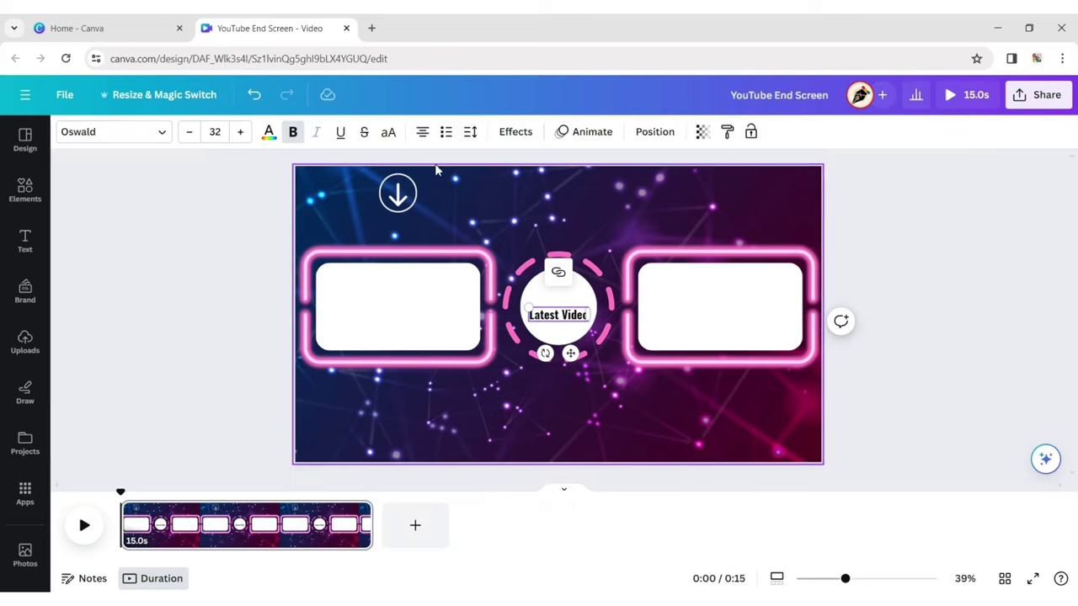
# Step: Make the LATEST VIDEO label 40 pt white and place it under the arrow
pyautogui.click(220, 131)
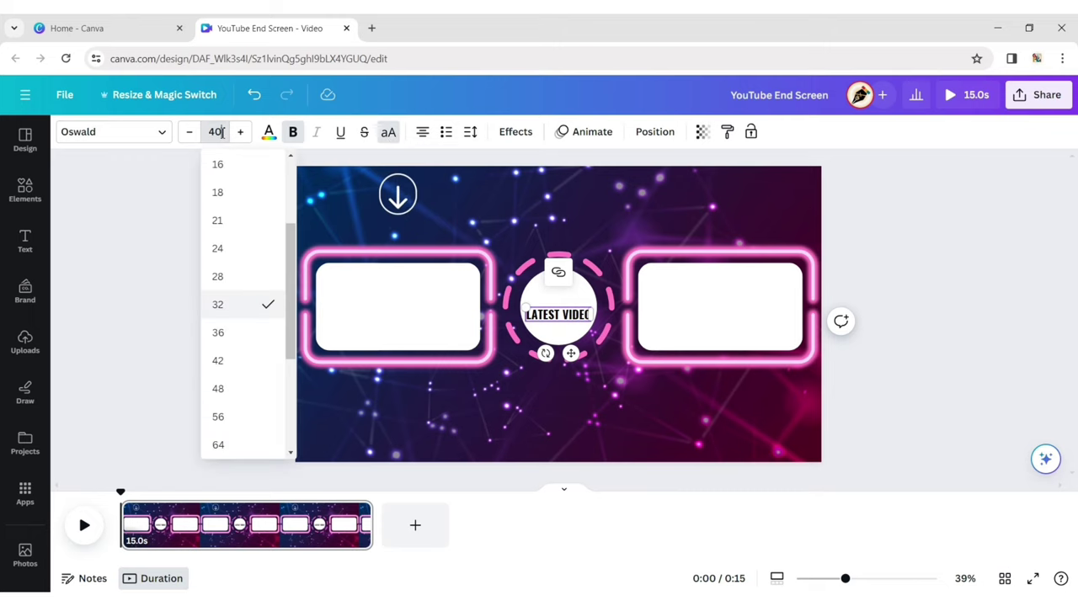
pyautogui.write('40')
pyautogui.press('Return')
pyautogui.click(268, 135)
pyautogui.click(229, 219)
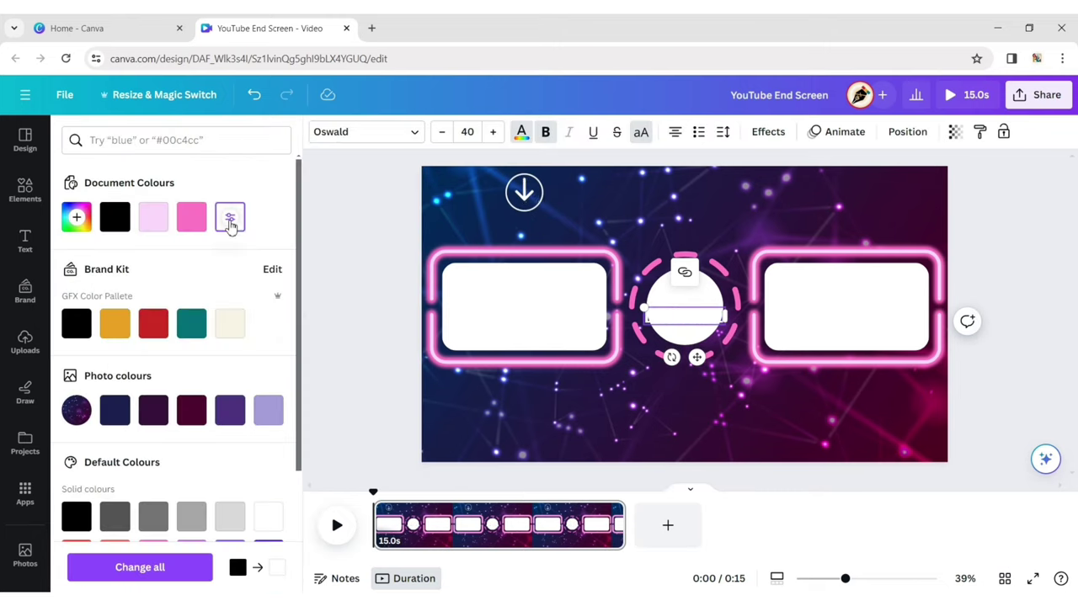
pyautogui.click(334, 318)
pyautogui.moveTo(570, 358); pyautogui.dragTo(411, 272)
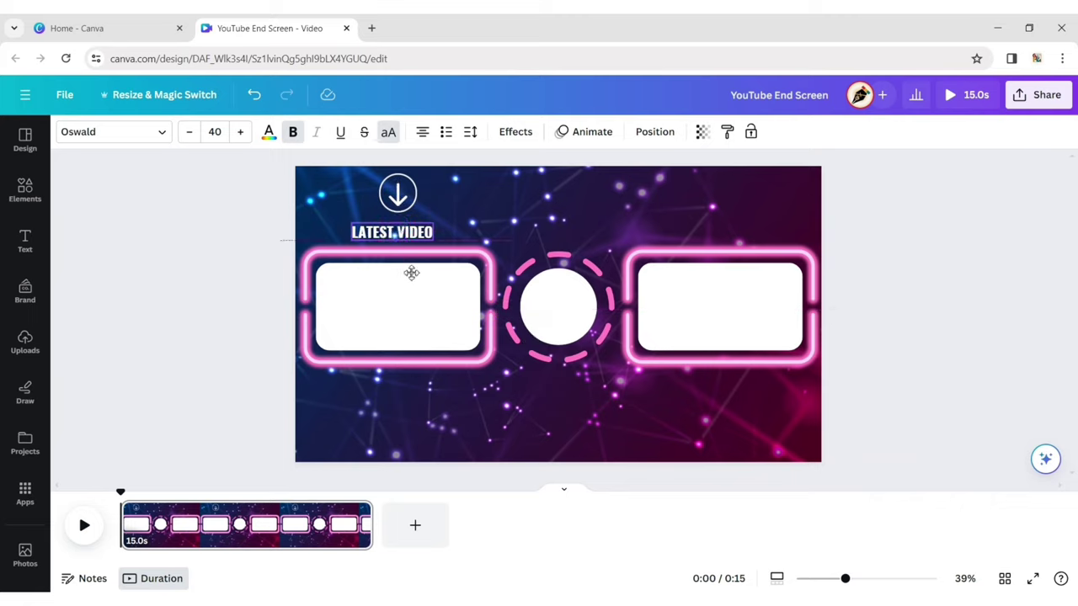
pyautogui.click(986, 292)
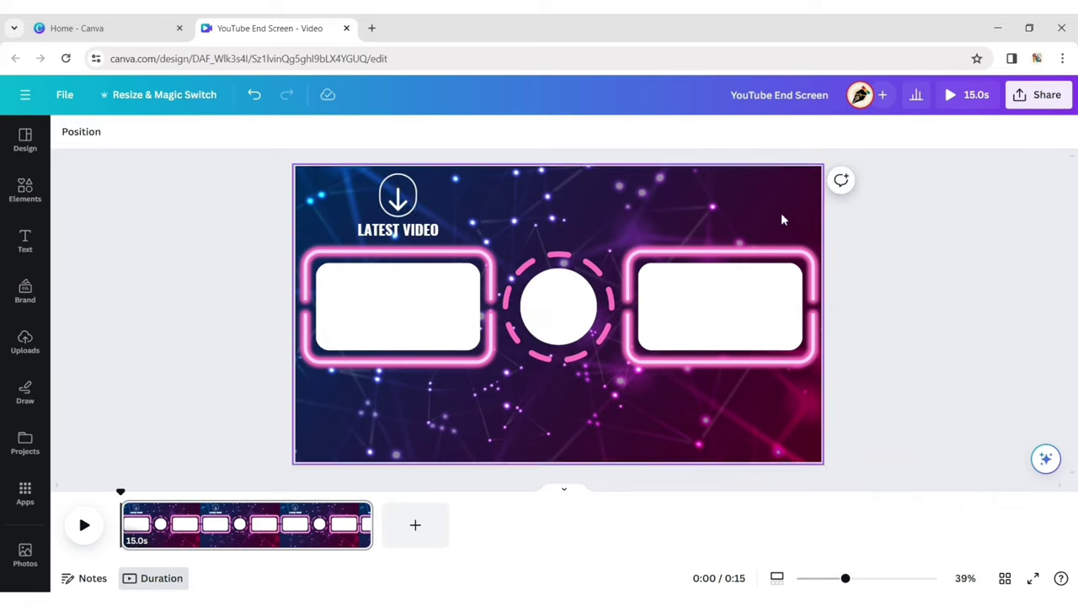
# Step: Duplicate the arrow and LATEST VIDEO label together and move the copy above the right frame
pyautogui.click(397, 195)
pyautogui.keyDown('shift'); pyautogui.click(397, 230); pyautogui.keyUp('shift')
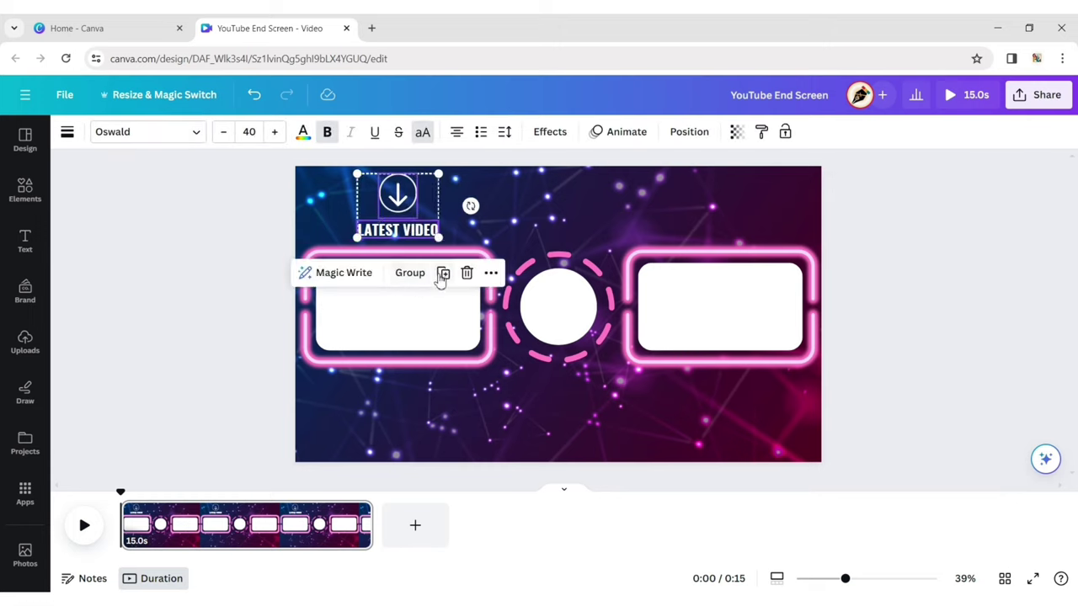
pyautogui.click(443, 278)
pyautogui.moveTo(400, 202); pyautogui.dragTo(721, 200)
# Step: Retype the copied label as RECOMMENDED and place a duplicate of it at the lower middle
pyautogui.doubleClick(720, 230)
pyautogui.write('RECOMMENDED')
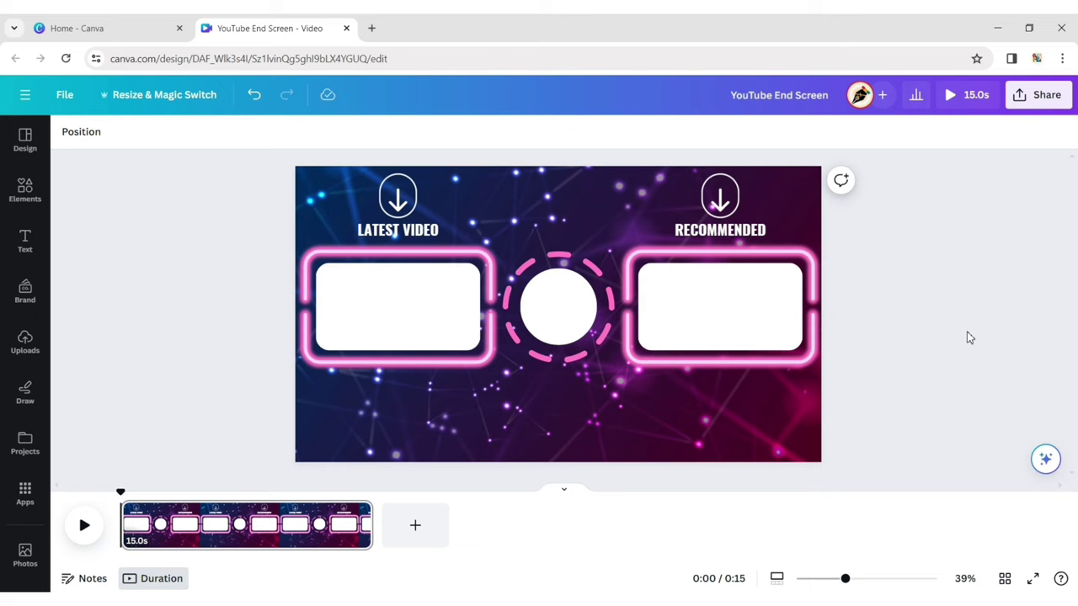
pyautogui.click(745, 186)
pyautogui.moveTo(735, 273); pyautogui.dragTo(569, 414)
# Step: Retype the lower-middle label as THANKS FOR WATCHING and enlarge it to 80 pt
pyautogui.doubleClick(571, 414)
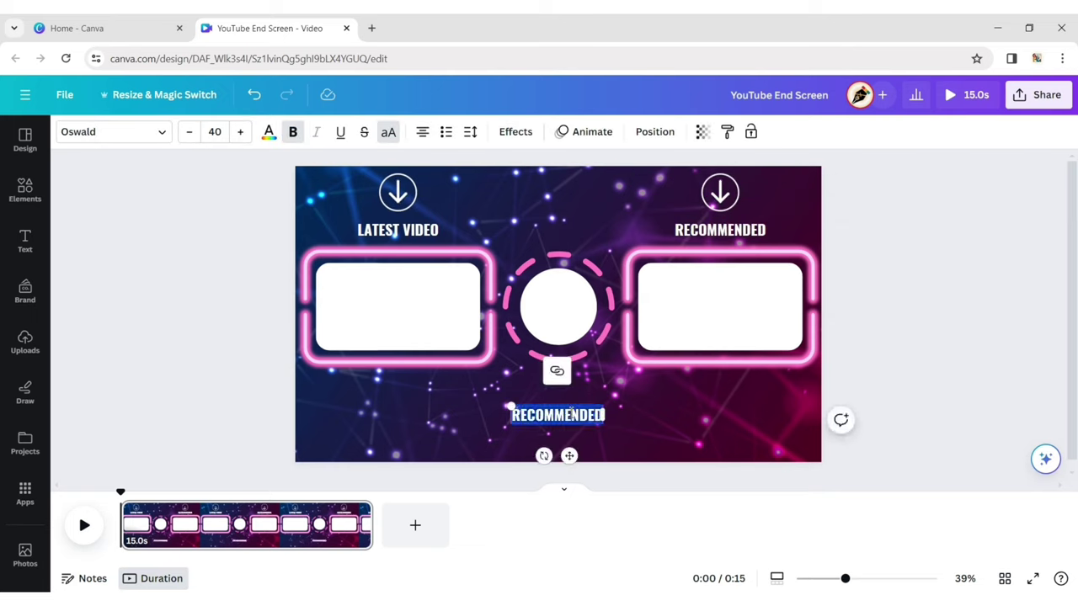
pyautogui.press('BackSpace')
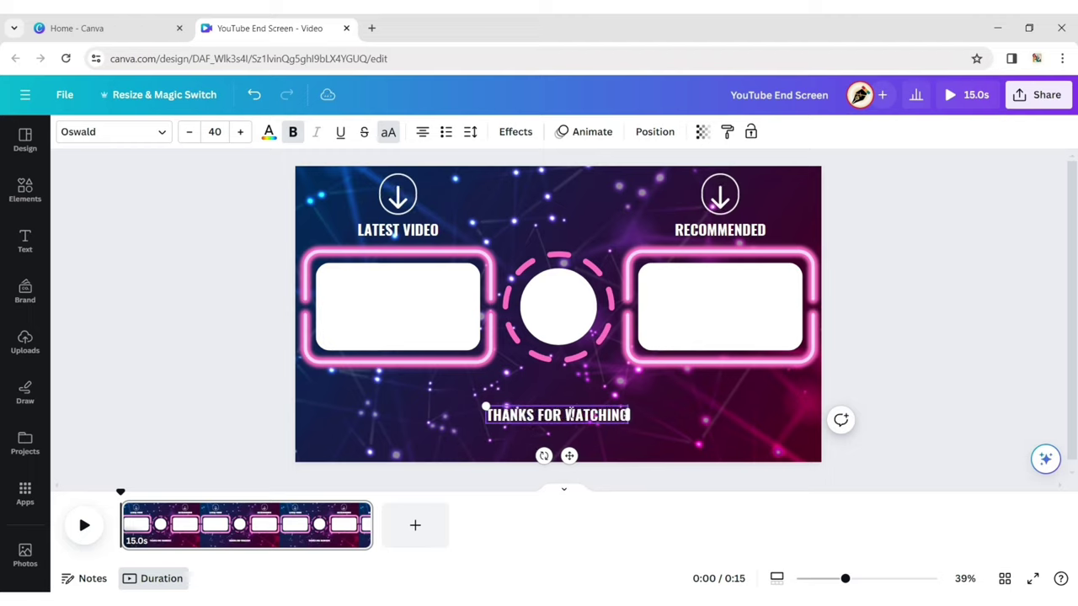
pyautogui.click(746, 421)
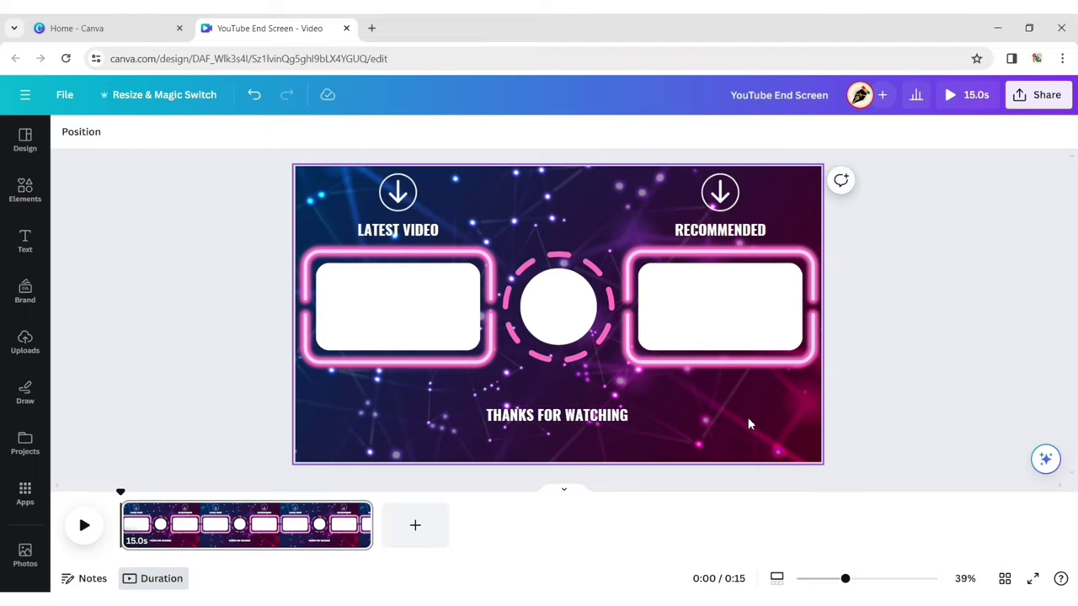
pyautogui.click(590, 424)
pyautogui.click(221, 132)
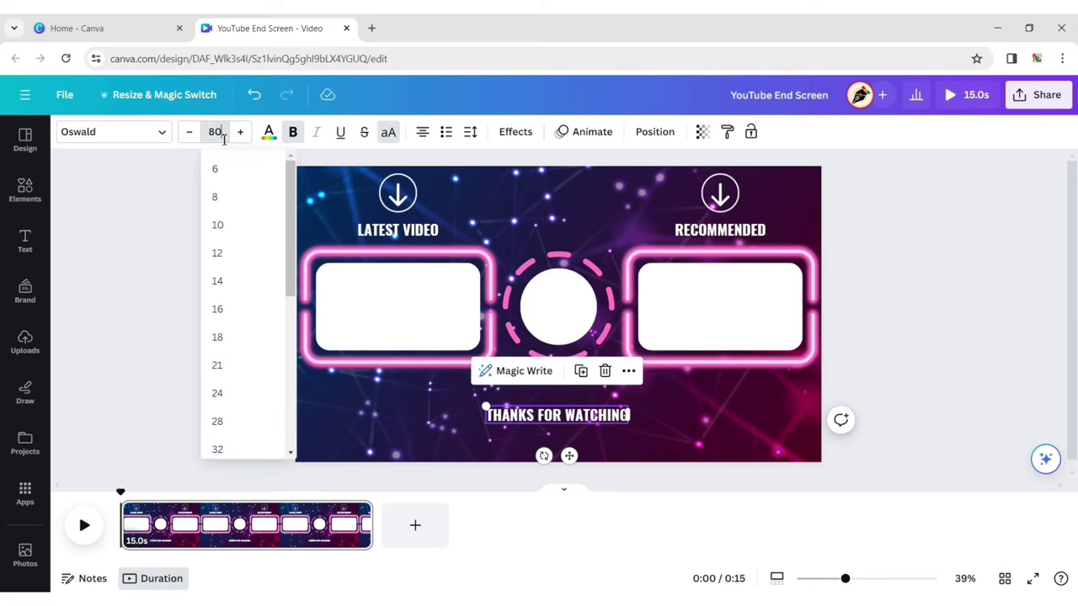
pyautogui.press('Return')
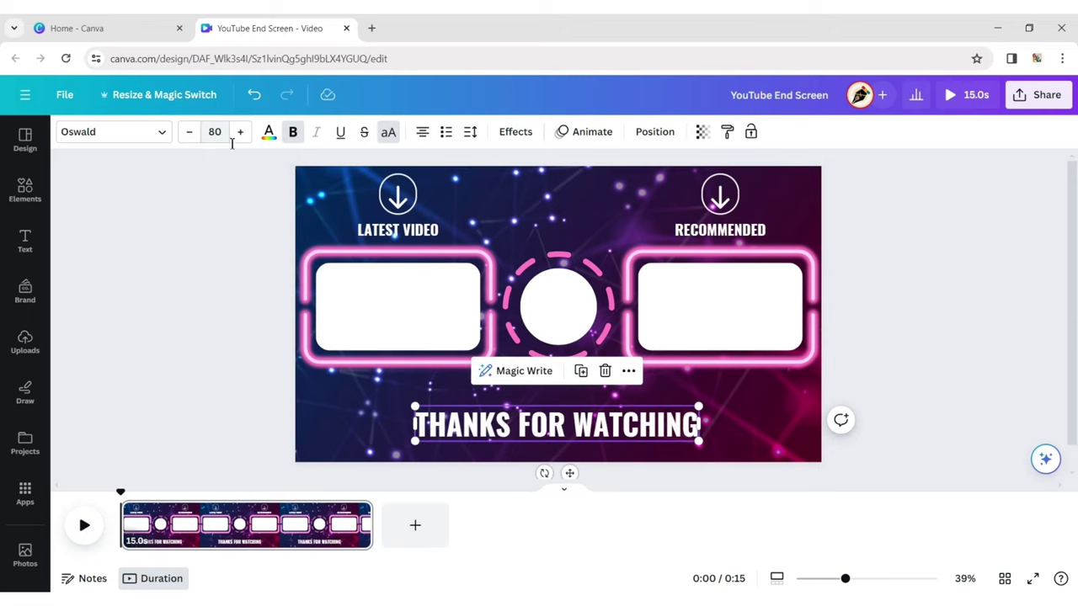
pyautogui.click(933, 330)
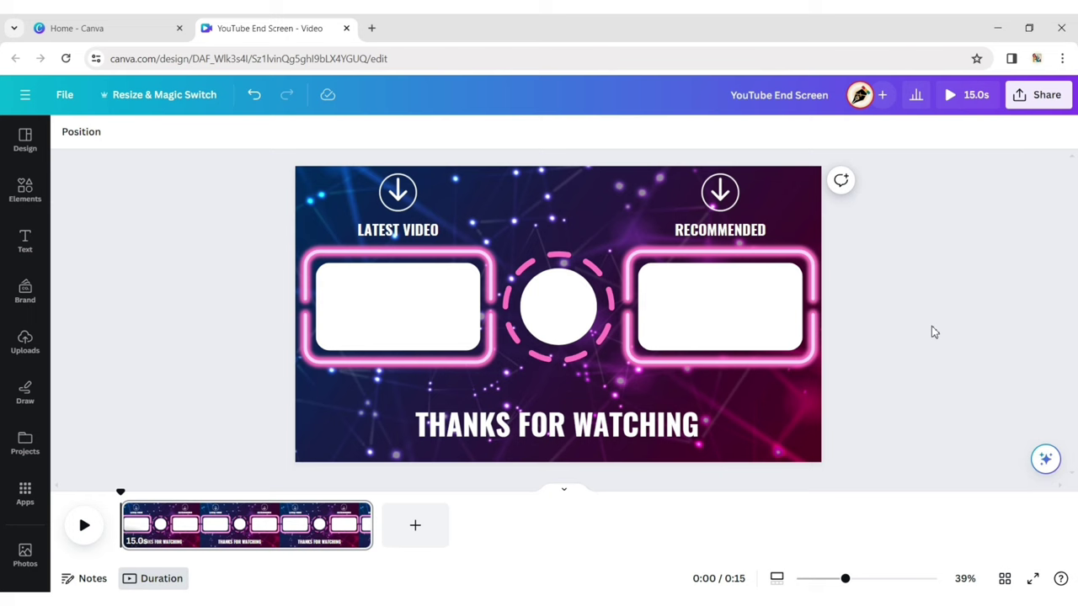
# Step: Add a white double chevron, shrink it, rotate it sideways and place it left of THANKS
pyautogui.click(25, 190)
pyautogui.scroll(5, 177, 330)
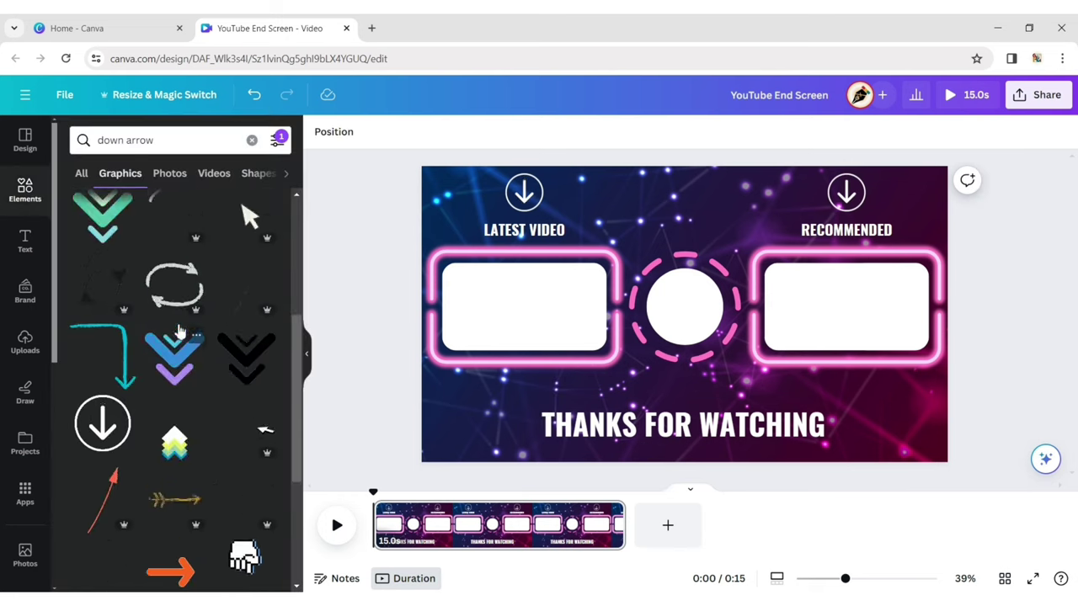
pyautogui.click(245, 341)
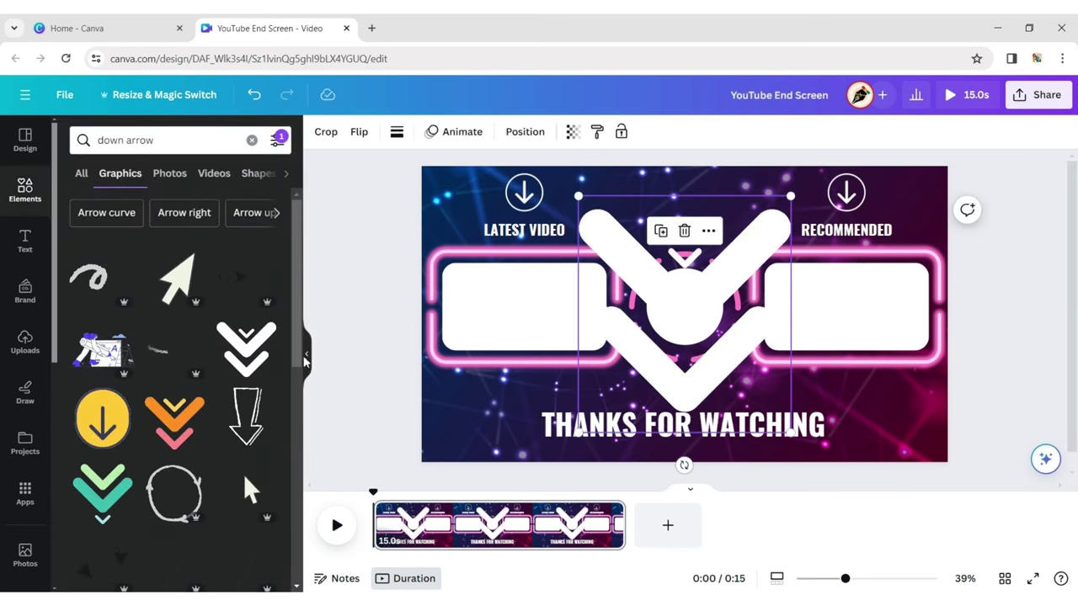
pyautogui.moveTo(663, 199); pyautogui.dragTo(503, 377)
pyautogui.moveTo(477, 465); pyautogui.dragTo(543, 411)
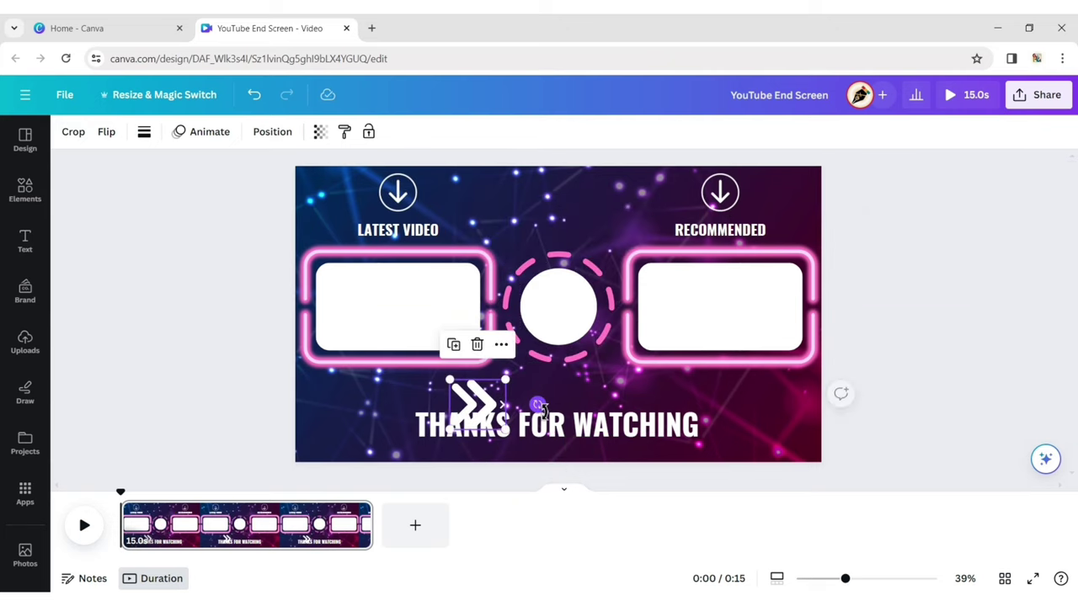
pyautogui.moveTo(478, 403); pyautogui.dragTo(379, 424)
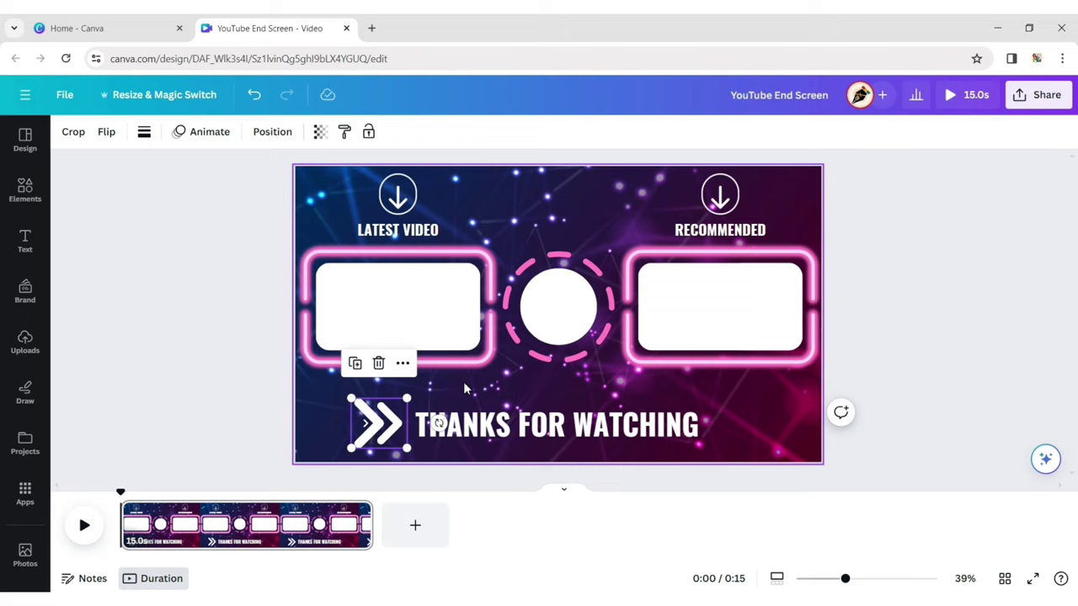
pyautogui.click(1006, 377)
# Step: Copy the chevron after WATCHING and flip the copy horizontally to point inward
pyautogui.click(379, 424)
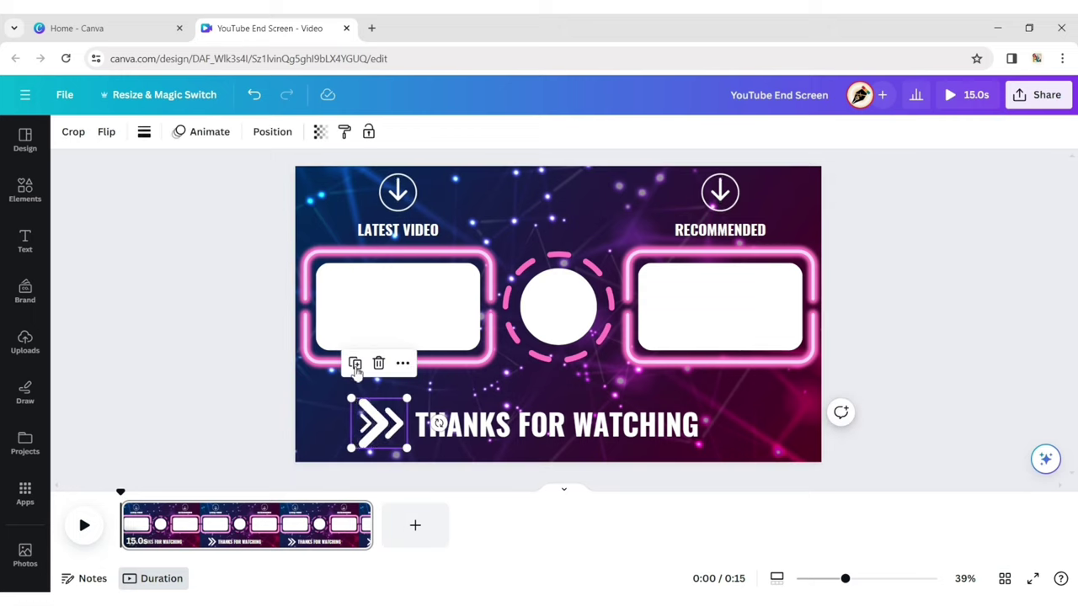
pyautogui.moveTo(379, 423); pyautogui.dragTo(739, 431)
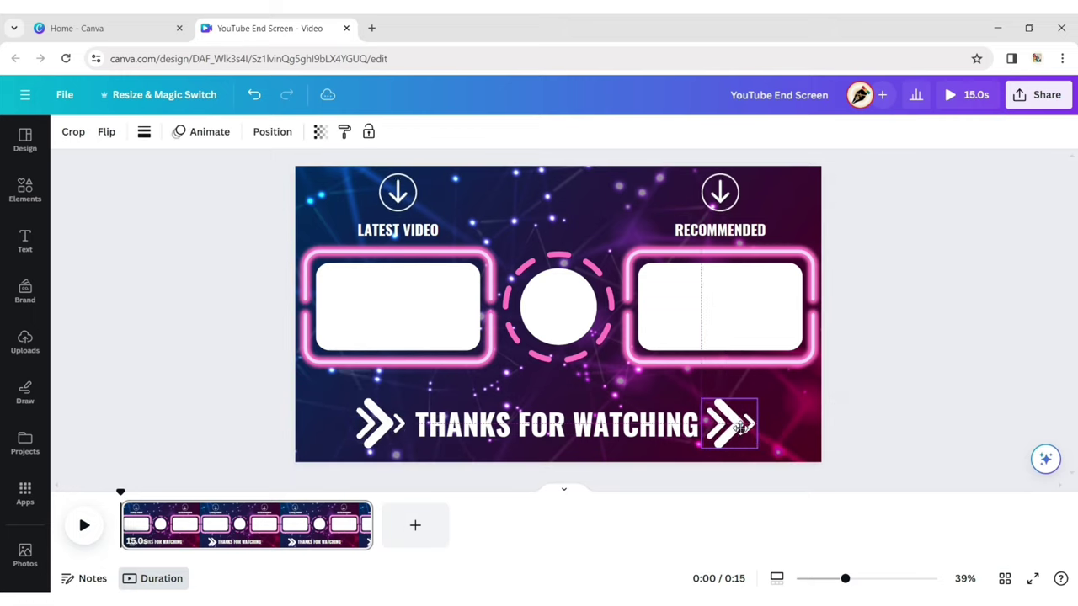
pyautogui.click(106, 131)
pyautogui.click(159, 168)
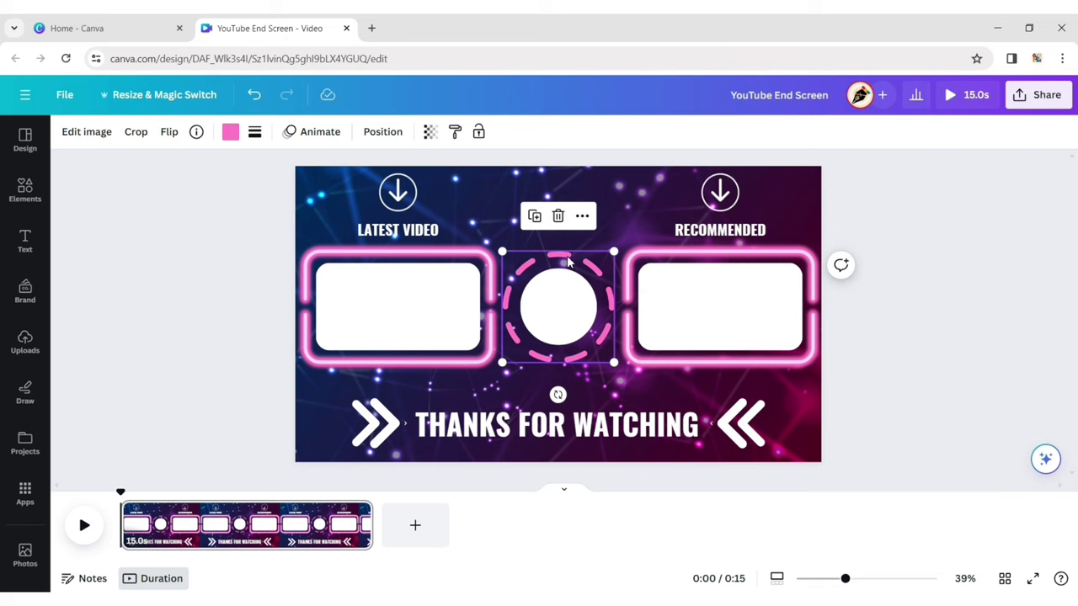
# Step: Give the dashed ring a faster rotating motion animation
pyautogui.click(301, 132)
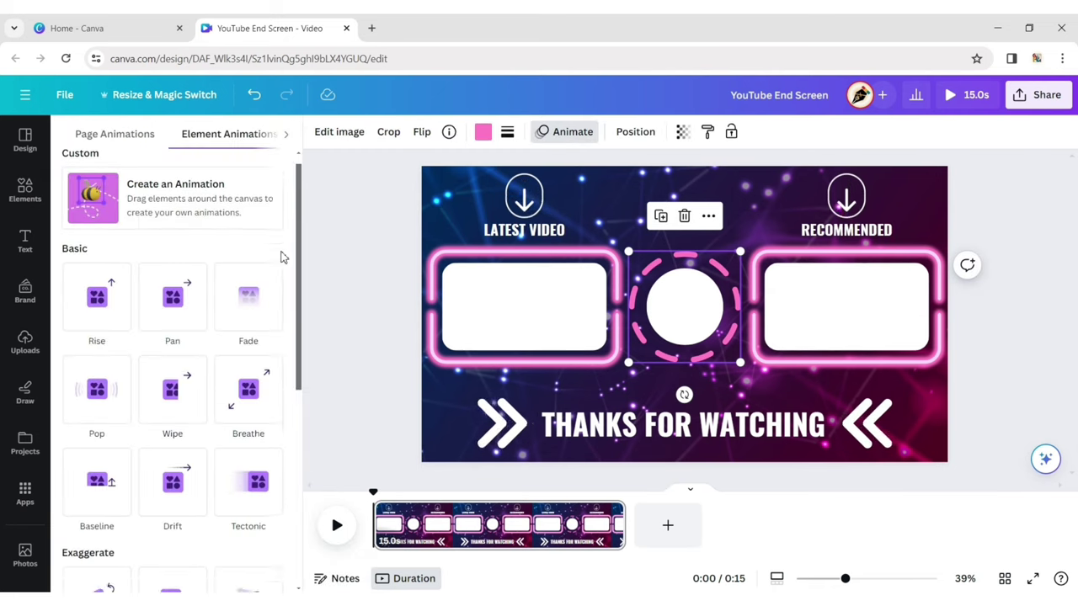
pyautogui.scroll(-5, 168, 337)
pyautogui.click(97, 438)
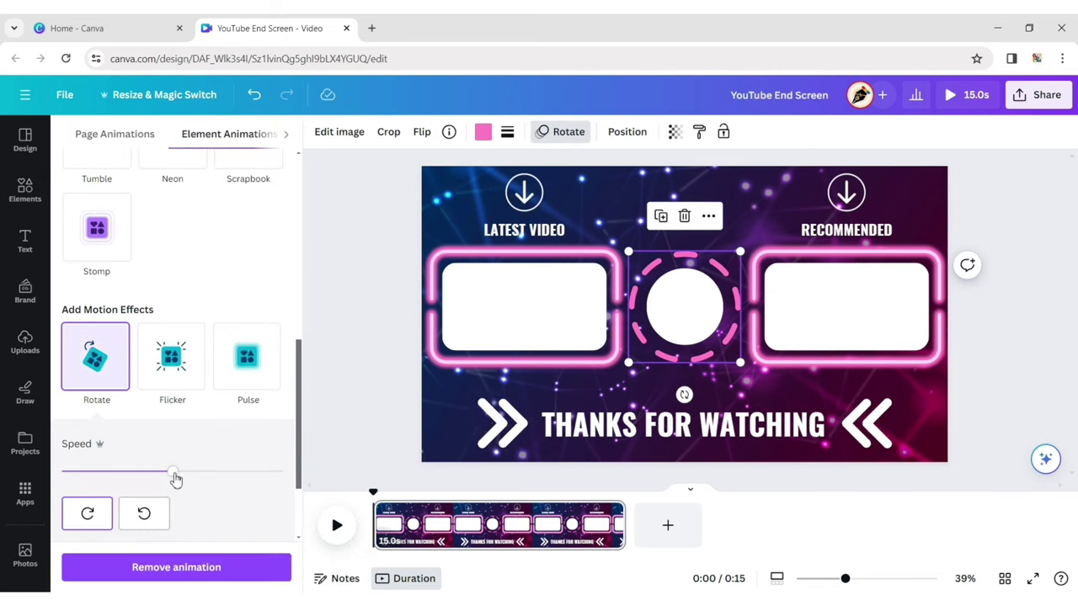
pyautogui.moveTo(172, 473); pyautogui.dragTo(250, 480)
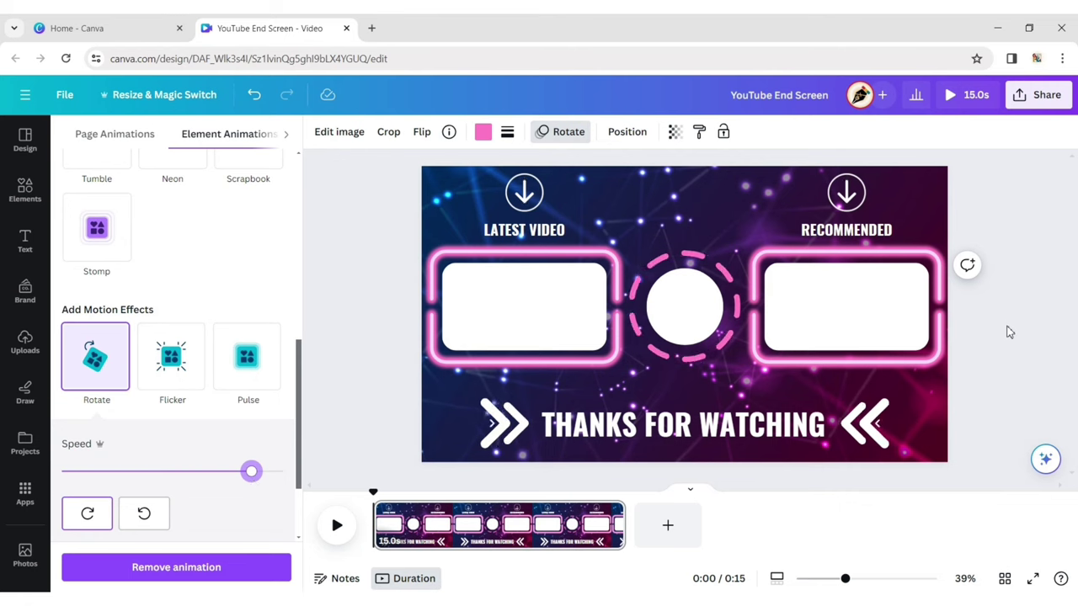
pyautogui.click(428, 288)
# Step: Apply the Tumble animation to both white video placeholders
pyautogui.keyDown('shift'); pyautogui.click(738, 300); pyautogui.keyUp('shift')
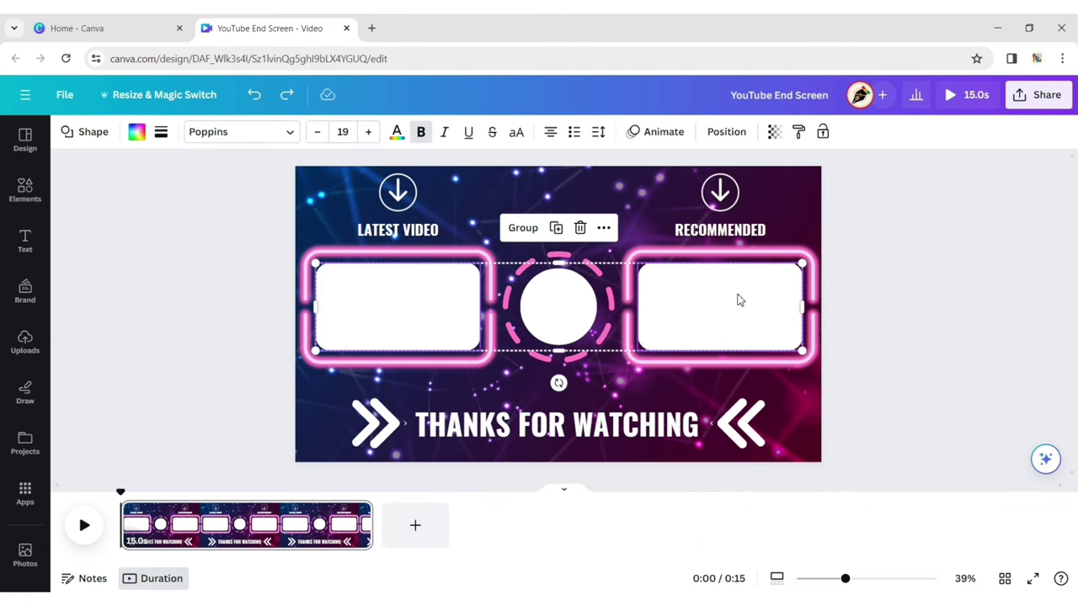
pyautogui.click(656, 133)
pyautogui.scroll(-3, 295, 341)
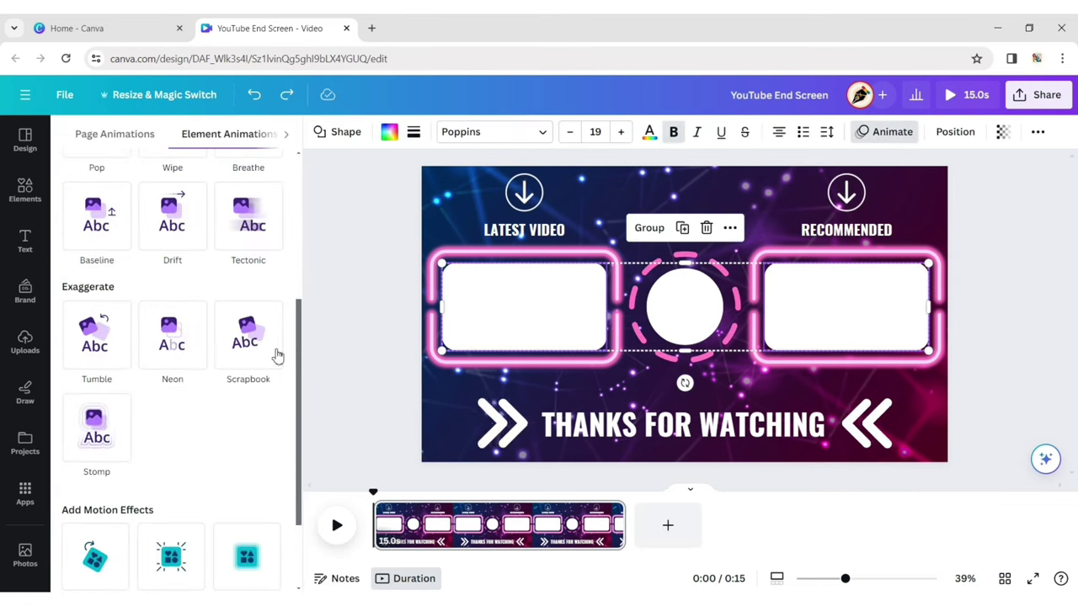
pyautogui.click(97, 336)
pyautogui.click(308, 345)
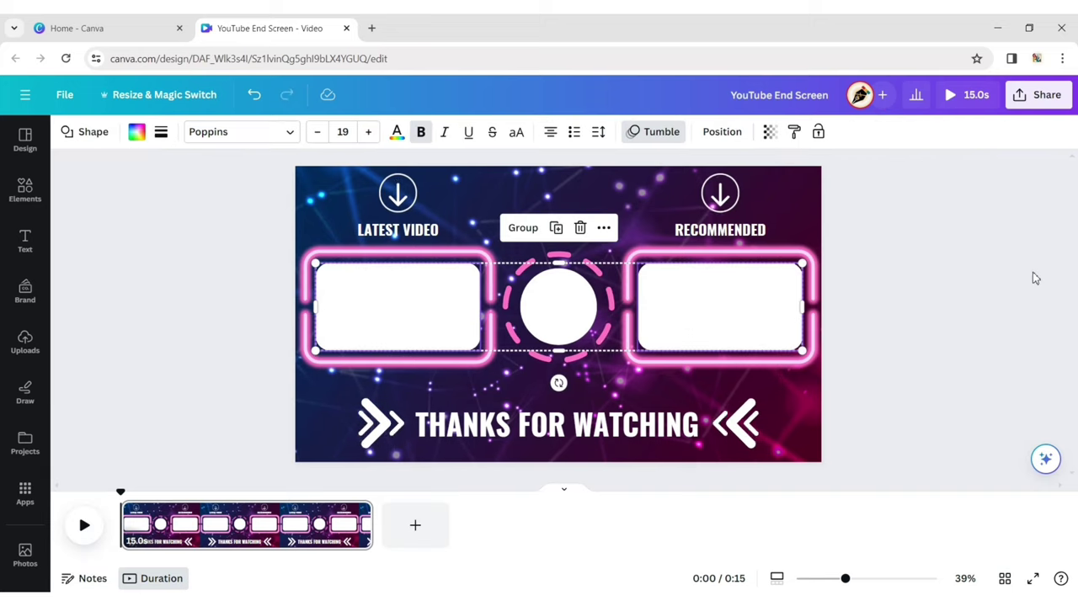
pyautogui.click(1035, 278)
# Step: Apply the Scrapbook animation to the white centre circle
pyautogui.click(560, 305)
pyautogui.click(655, 133)
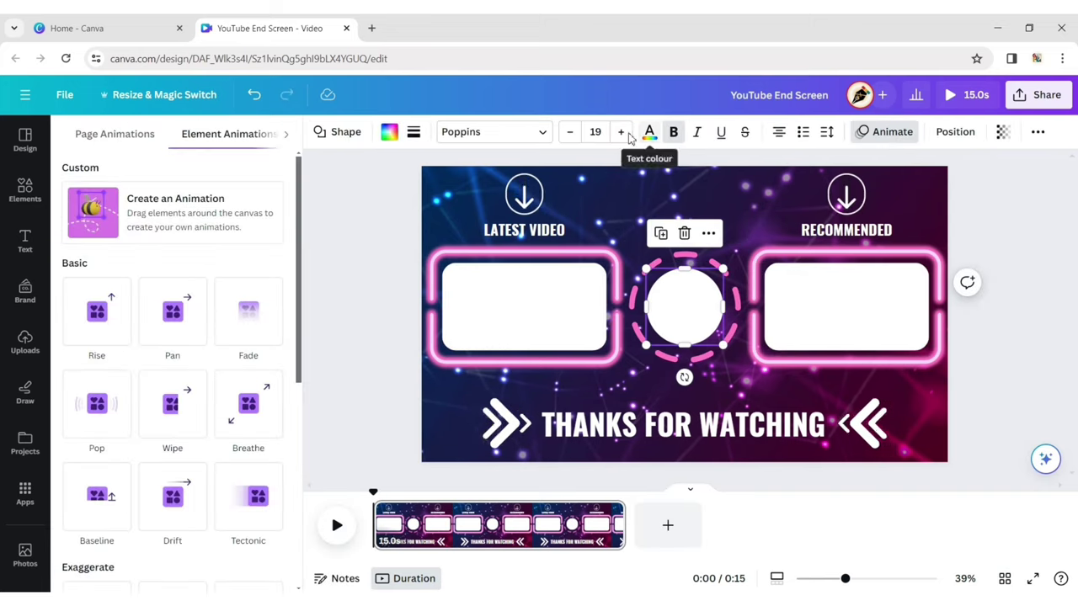
pyautogui.scroll(-3, 293, 337)
pyautogui.click(246, 342)
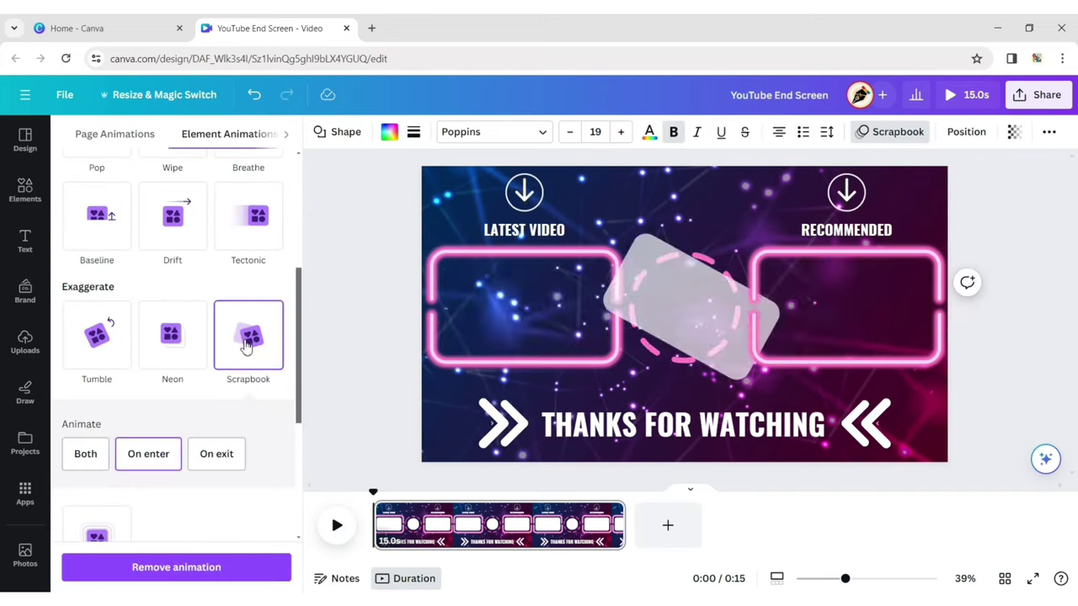
pyautogui.click(350, 327)
pyautogui.click(943, 279)
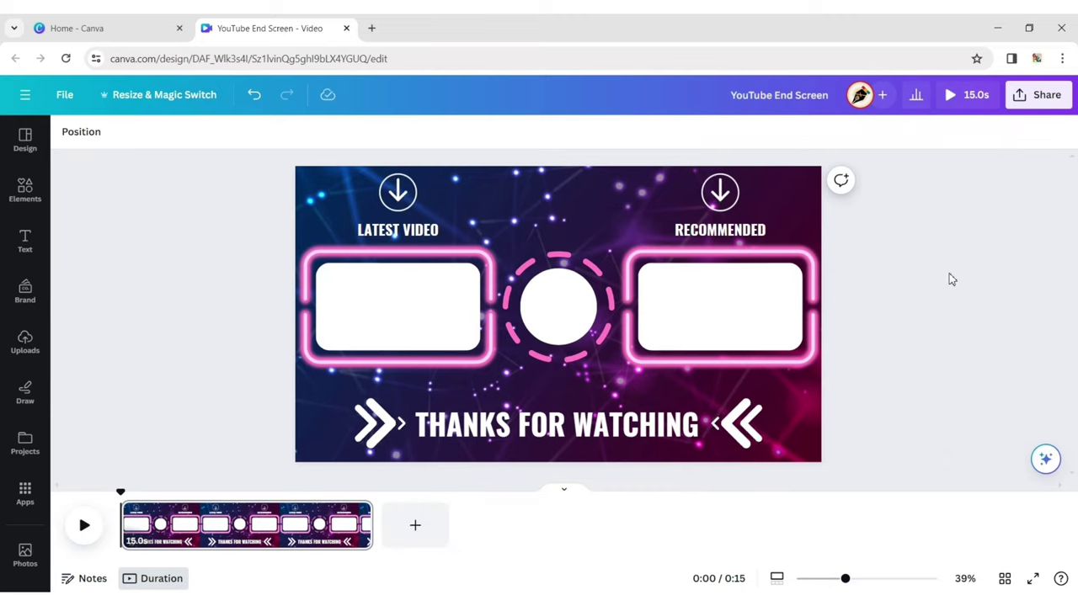
# Step: Apply the Flicker animation to both neon frames together
pyautogui.click(397, 340)
pyautogui.keyDown('shift'); pyautogui.click(396, 361); pyautogui.keyUp('shift')
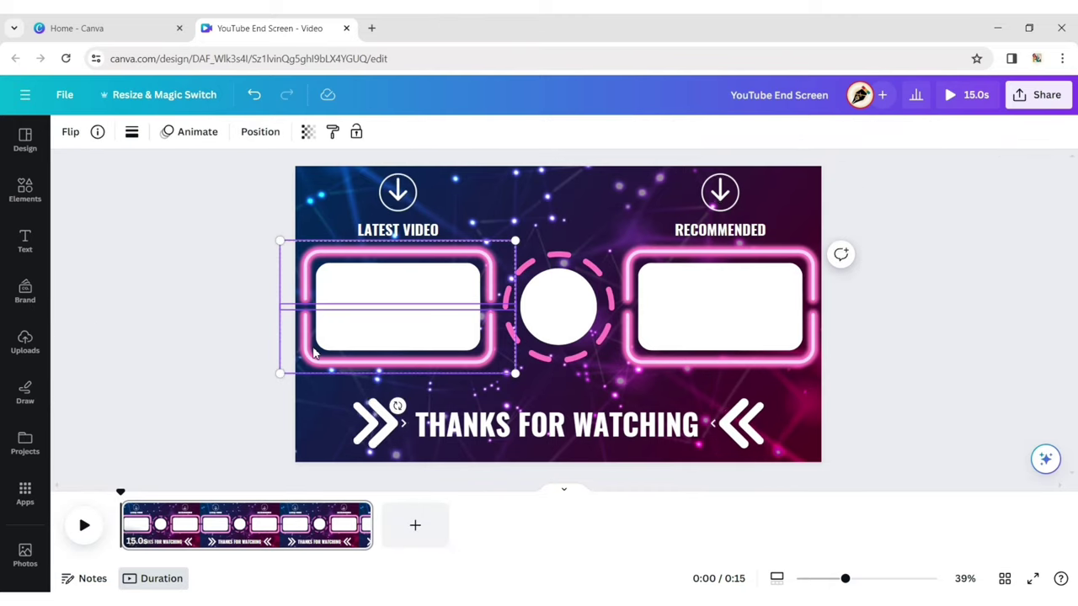
pyautogui.keyDown('shift'); pyautogui.click(650, 261); pyautogui.keyUp('shift')
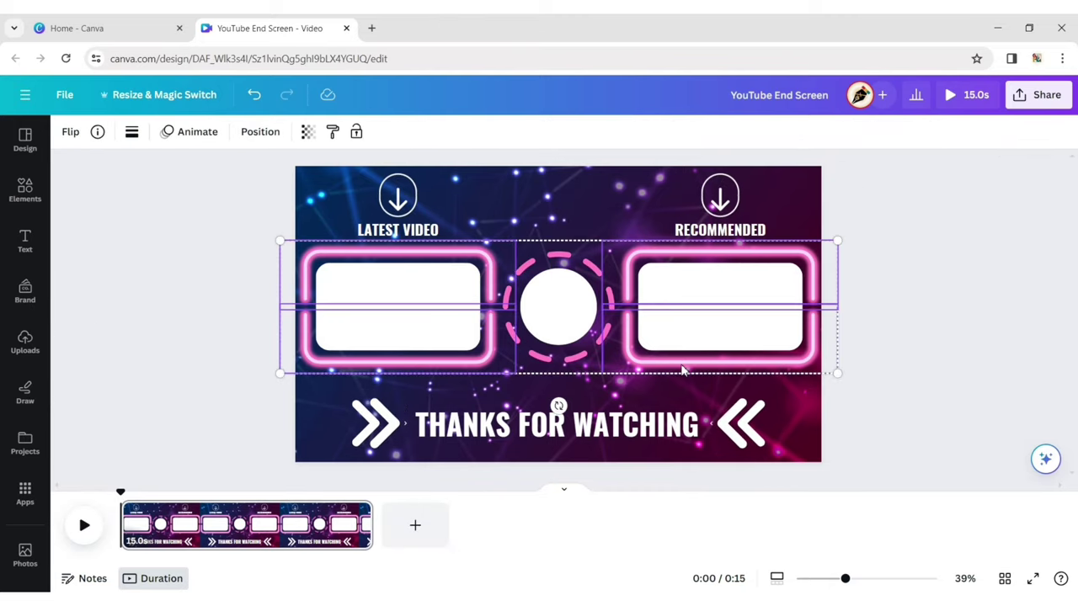
pyautogui.click(197, 132)
pyautogui.scroll(-5, 291, 274)
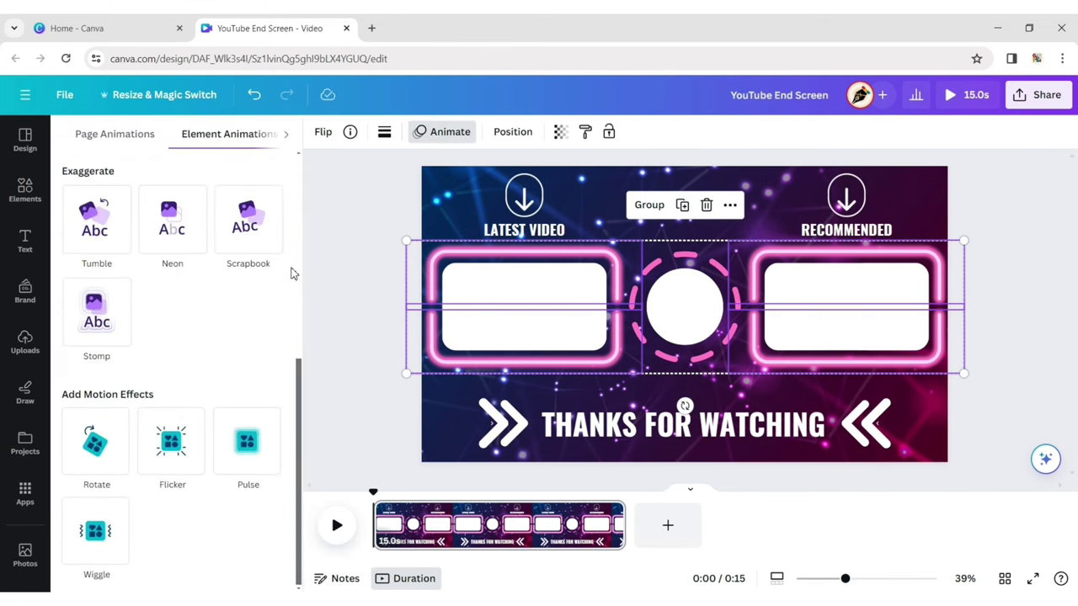
pyautogui.click(171, 443)
pyautogui.click(351, 380)
pyautogui.click(992, 307)
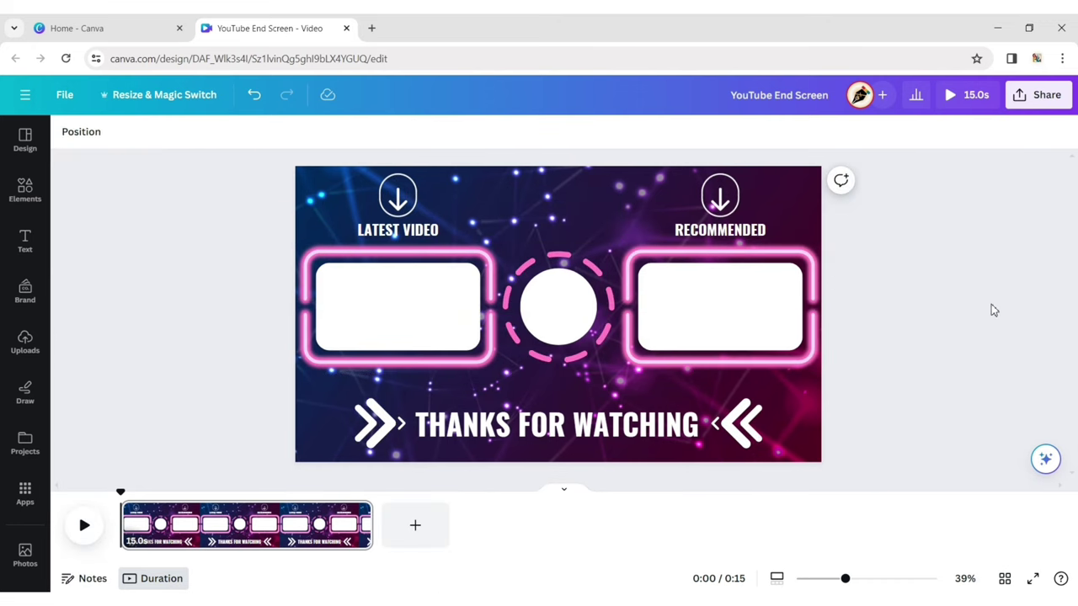
# Step: Apply the Rise animation, direction down, to both down-arrow icons
pyautogui.click(398, 192)
pyautogui.keyDown('shift'); pyautogui.click(720, 192); pyautogui.keyUp('shift')
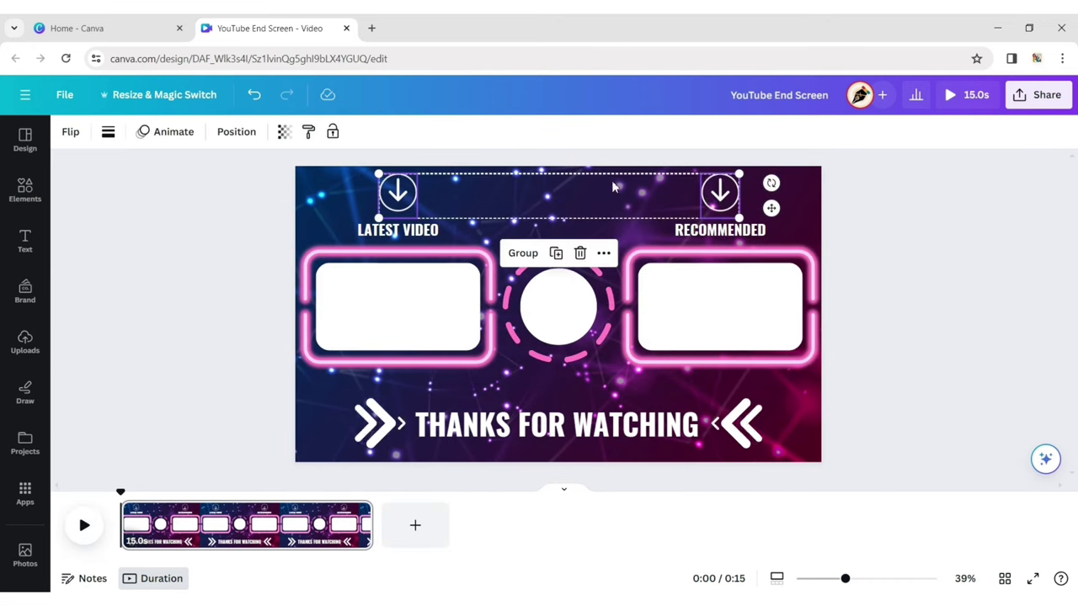
pyautogui.click(164, 132)
pyautogui.click(96, 305)
pyautogui.scroll(-2, 101, 313)
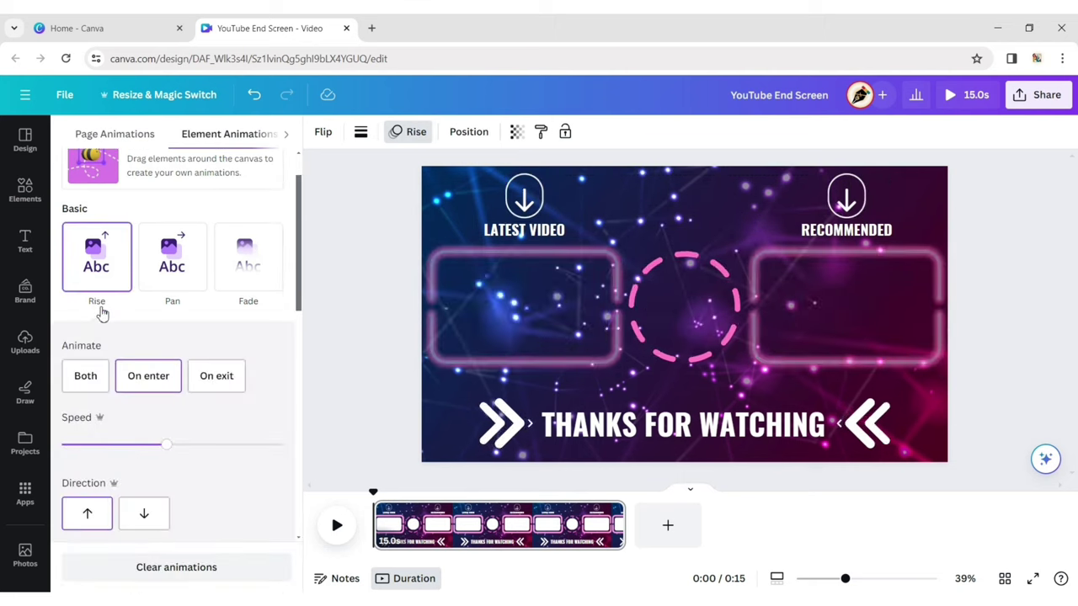
pyautogui.click(155, 519)
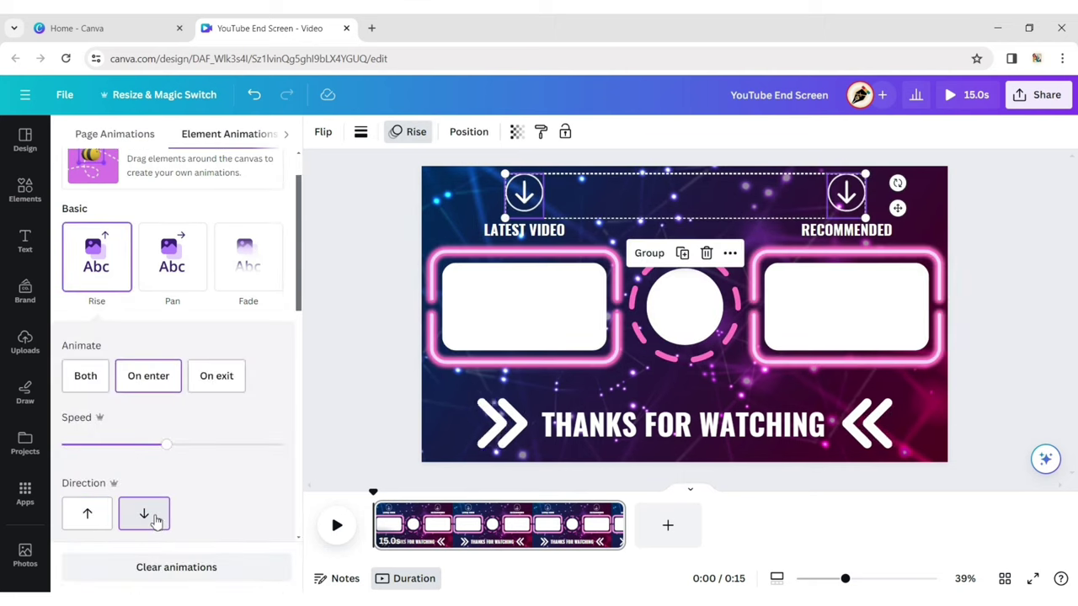
pyautogui.click(971, 296)
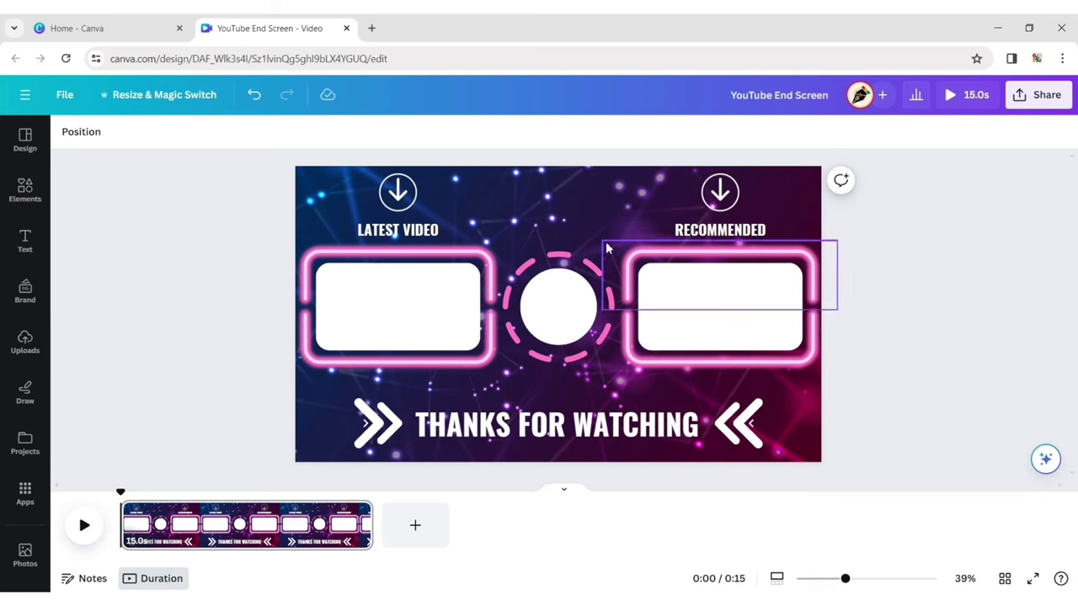
# Step: Apply the Ascend text animation to the LATEST VIDEO and RECOMMENDED labels
pyautogui.click(396, 231)
pyautogui.keyDown('shift'); pyautogui.click(752, 236); pyautogui.keyUp('shift')
pyautogui.click(590, 131)
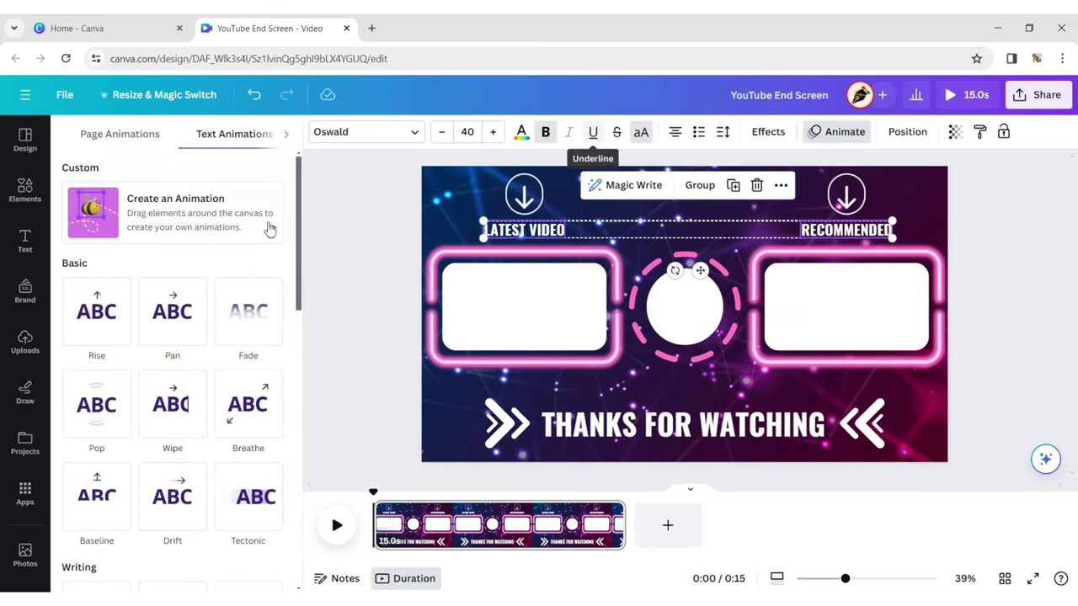
pyautogui.scroll(-2, 289, 332)
pyautogui.click(173, 477)
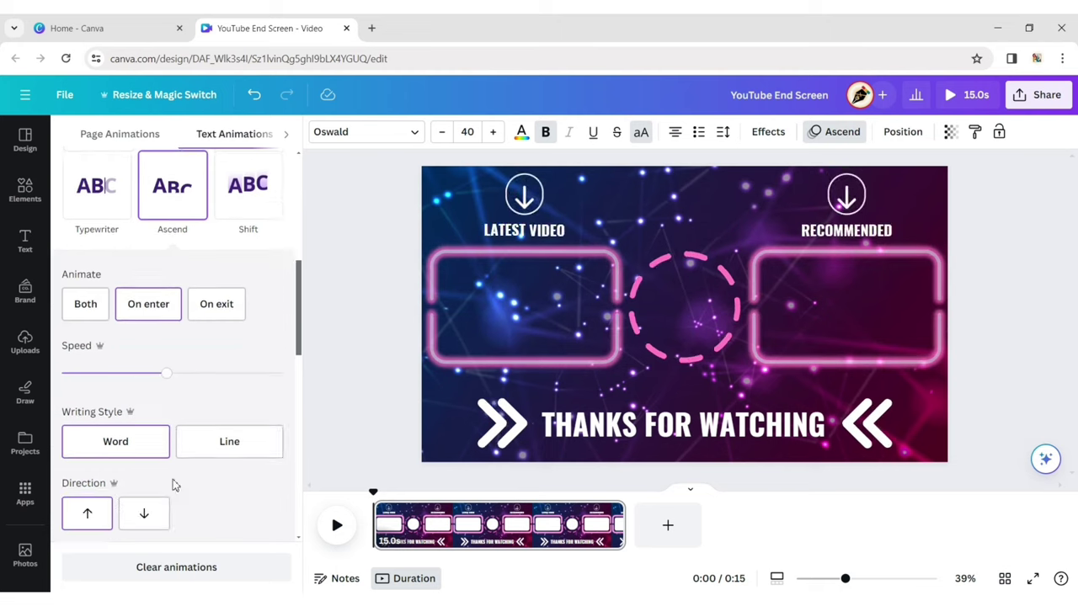
pyautogui.click(299, 337)
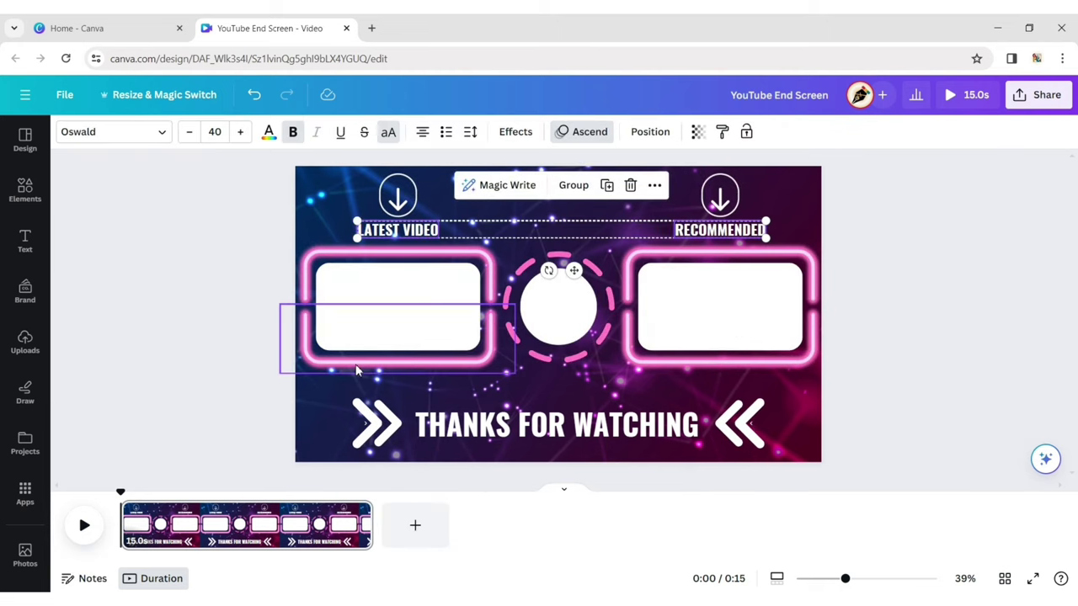
pyautogui.click(959, 341)
# Step: Apply the Roll text animation to THANKS FOR WATCHING
pyautogui.click(665, 425)
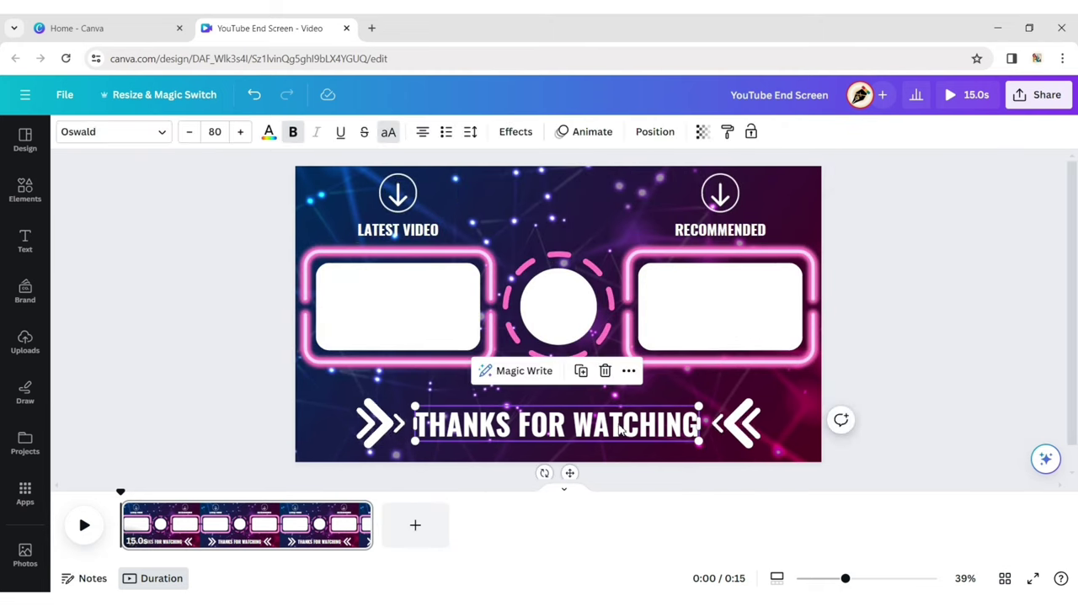
pyautogui.click(587, 132)
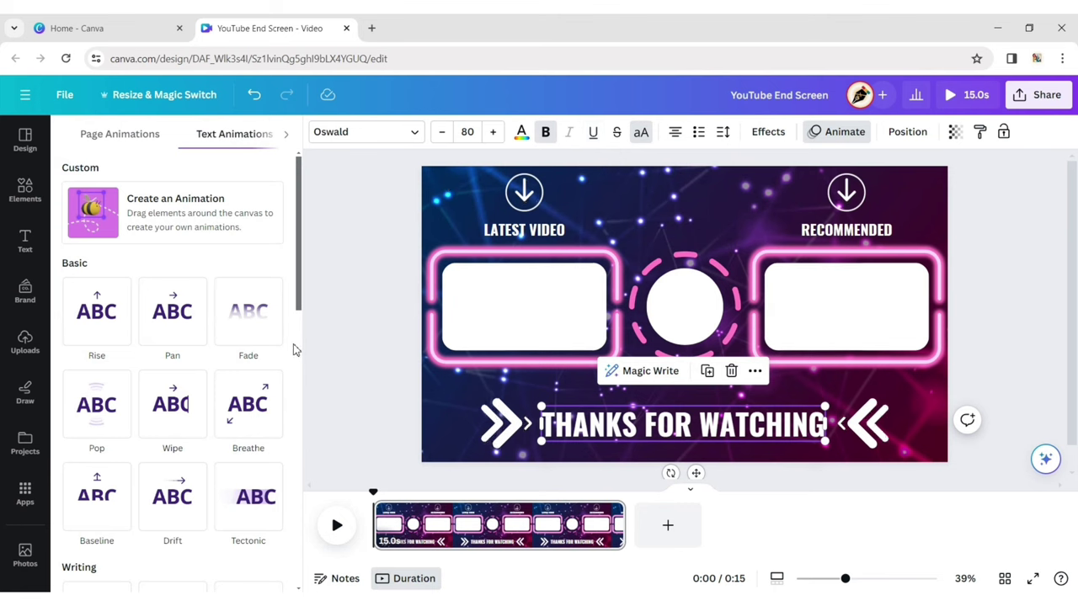
pyautogui.scroll(-3, 295, 350)
pyautogui.scroll(-2, 295, 349)
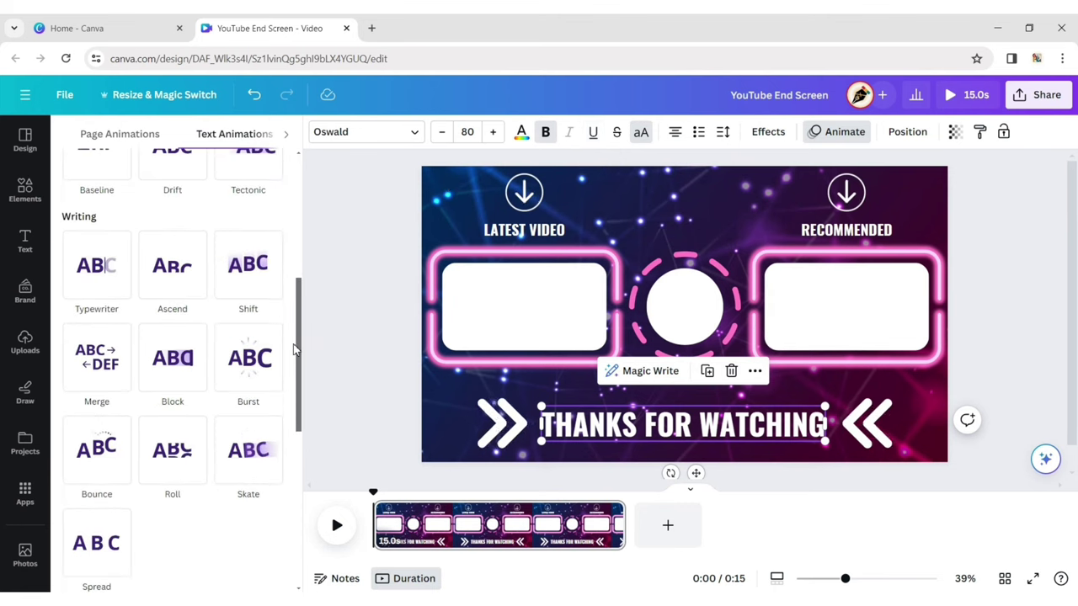
pyautogui.click(188, 453)
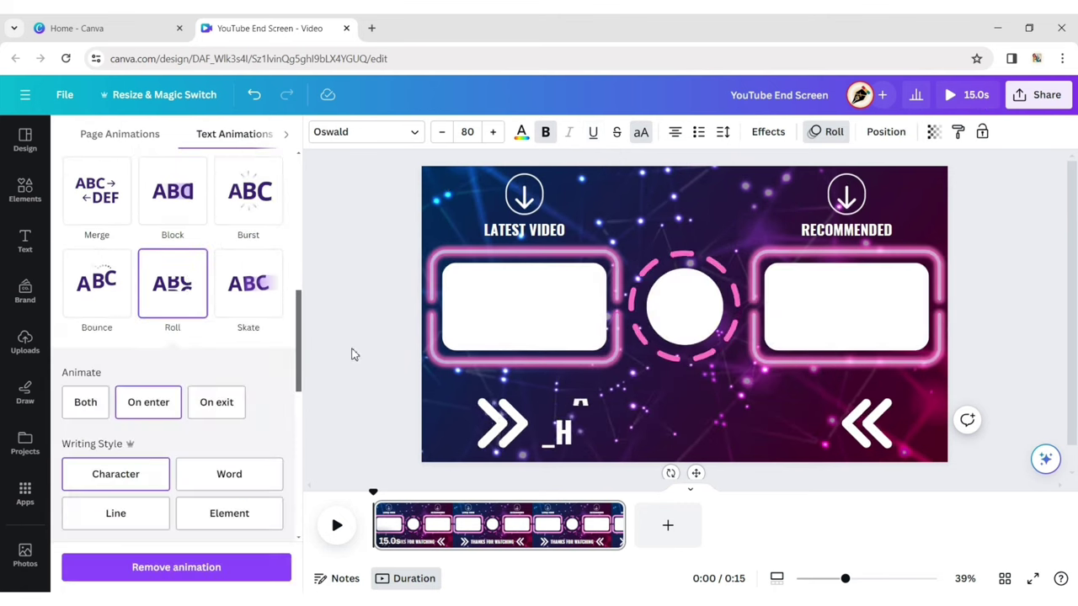
pyautogui.press('Escape')
pyautogui.click(985, 294)
# Step: Apply the Pan animation to both chevrons, setting the right one to pan leftward
pyautogui.click(379, 423)
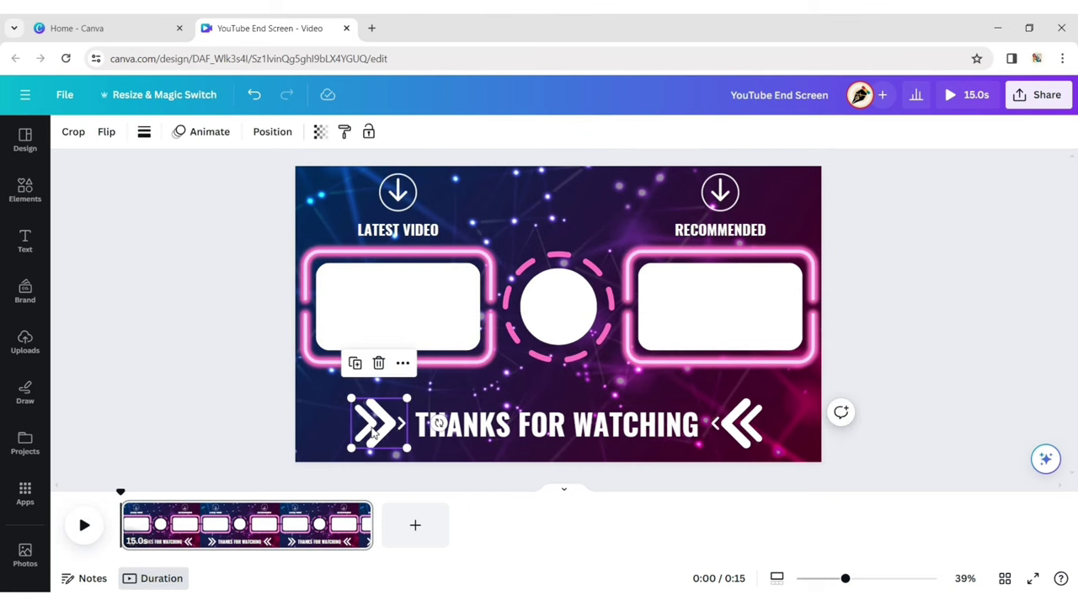
pyautogui.click(206, 132)
pyautogui.click(172, 312)
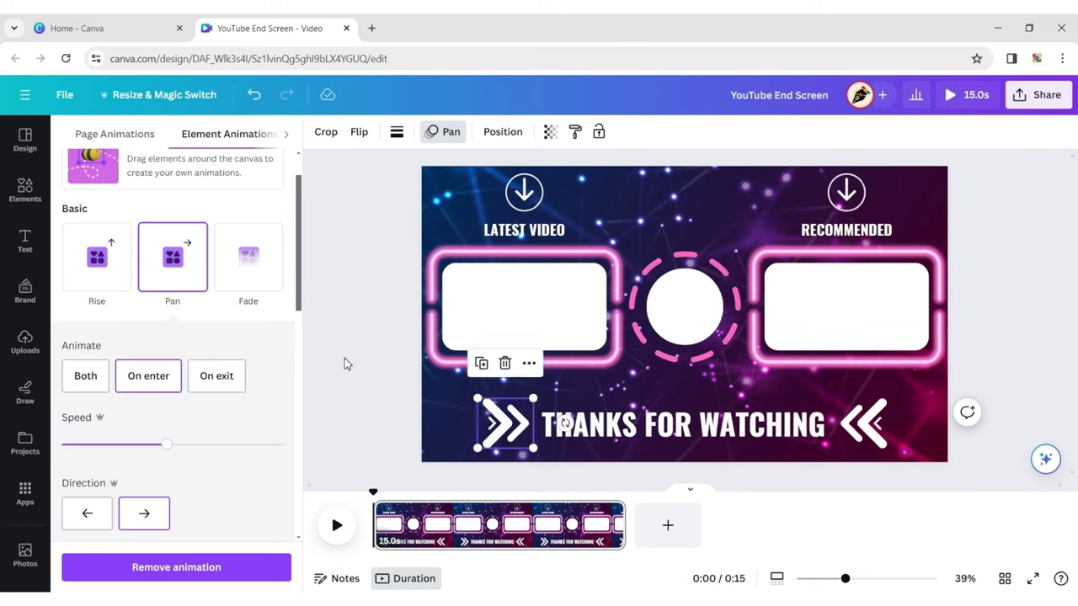
pyautogui.click(861, 429)
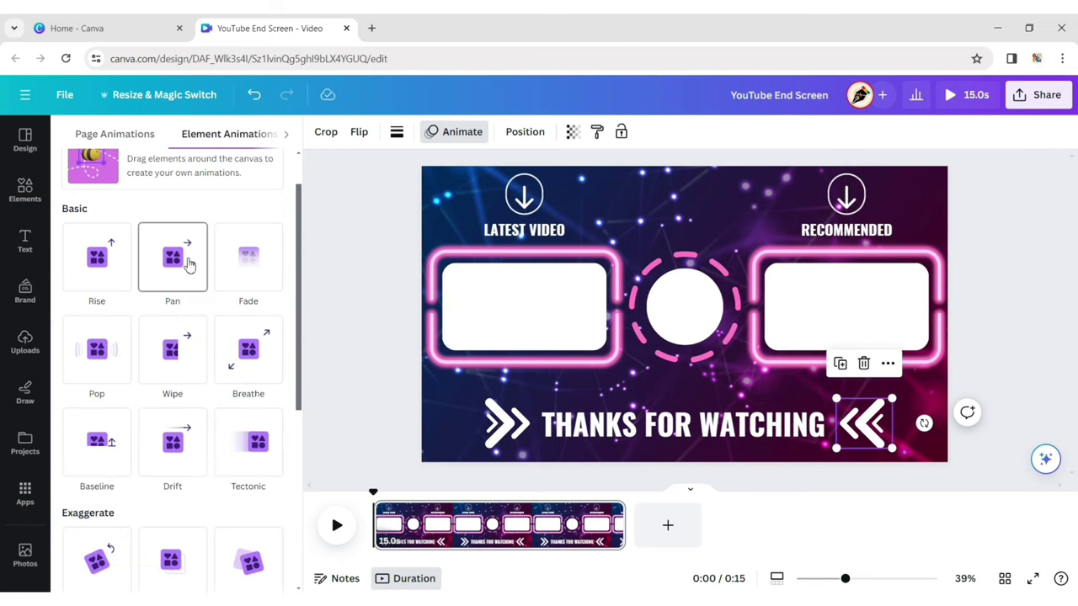
pyautogui.click(190, 263)
pyautogui.click(85, 515)
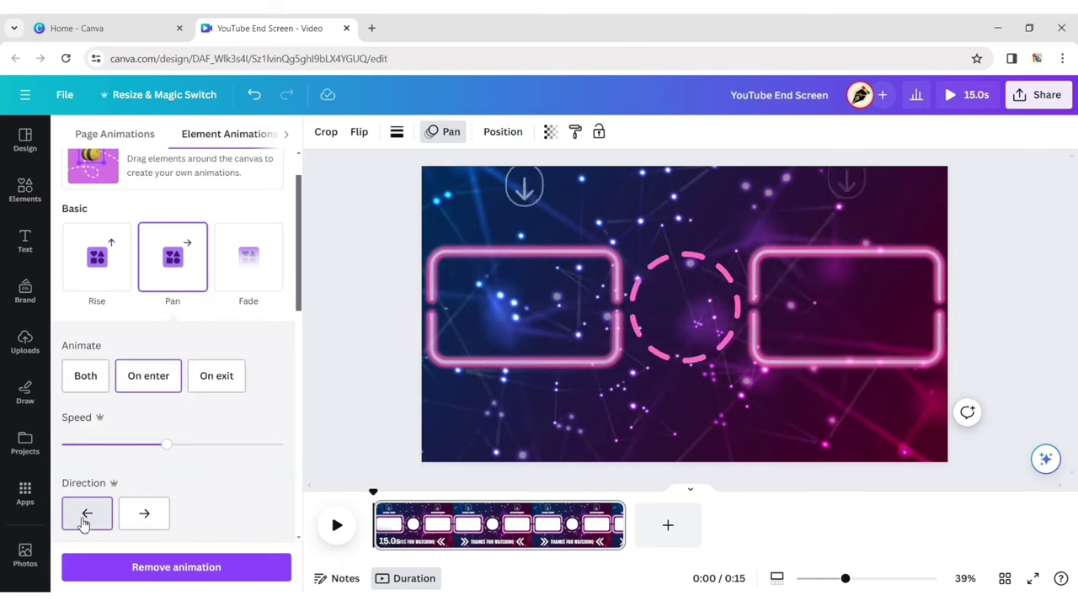
pyautogui.click(344, 401)
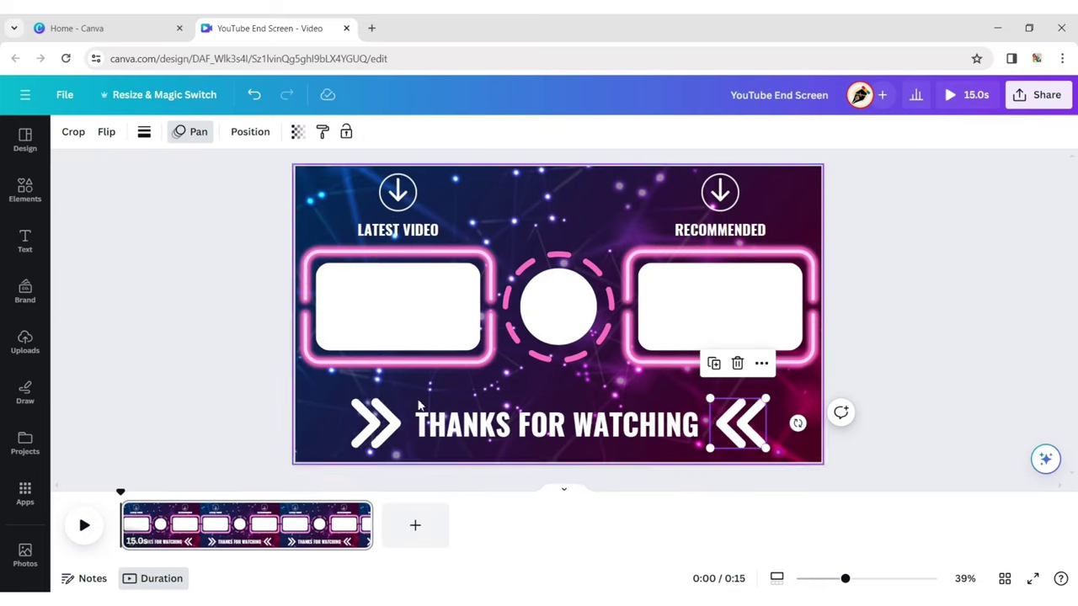
pyautogui.click(961, 323)
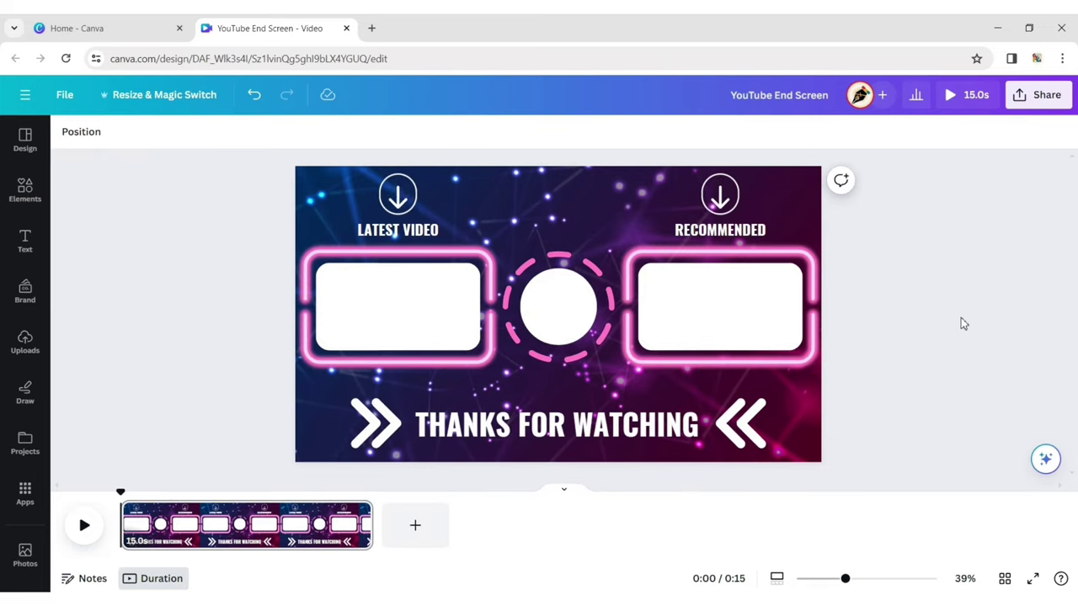